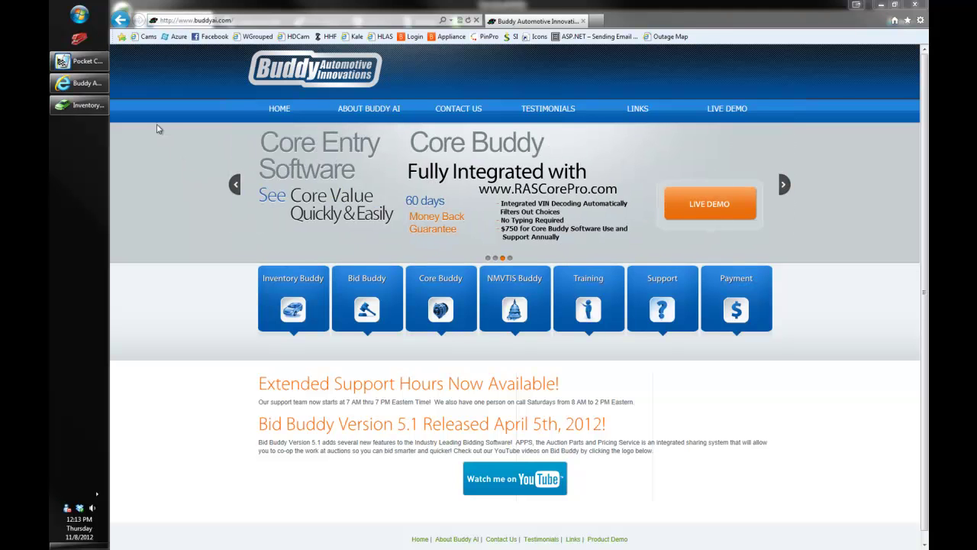
# Start Step 1 part selection for the 2007 MALIBU (AA0006), accepting its VIN and skipping common option codes
pyautogui.click(90, 61)
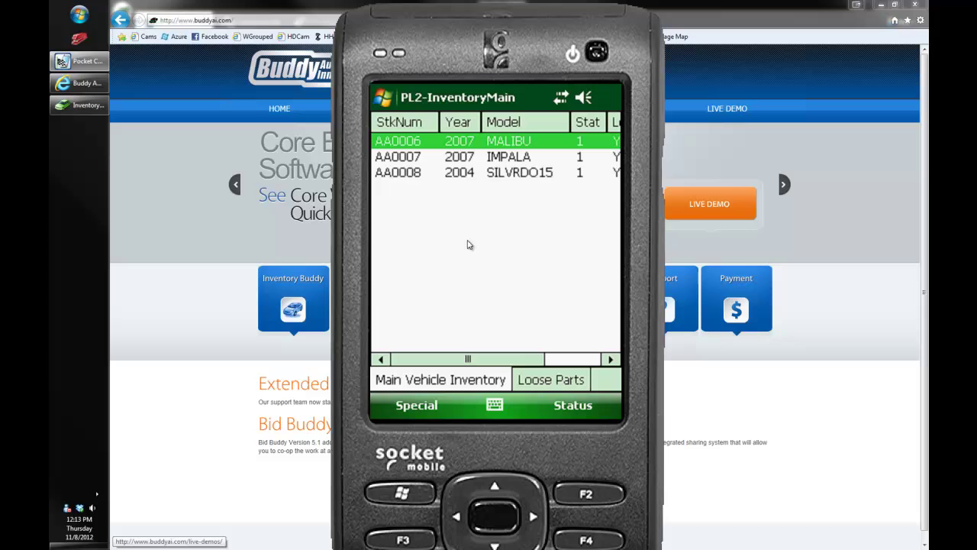
pyautogui.rightClick(502, 145)
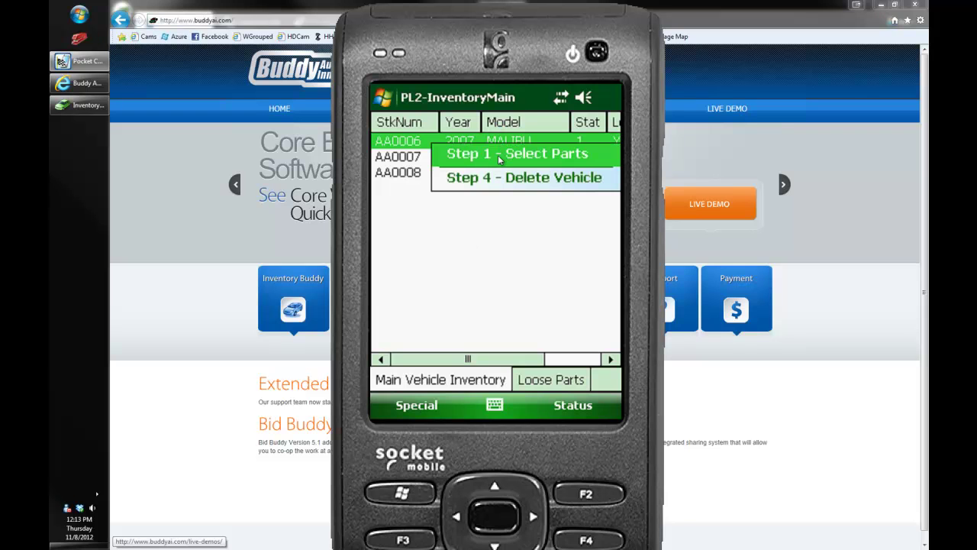
pyautogui.click(498, 155)
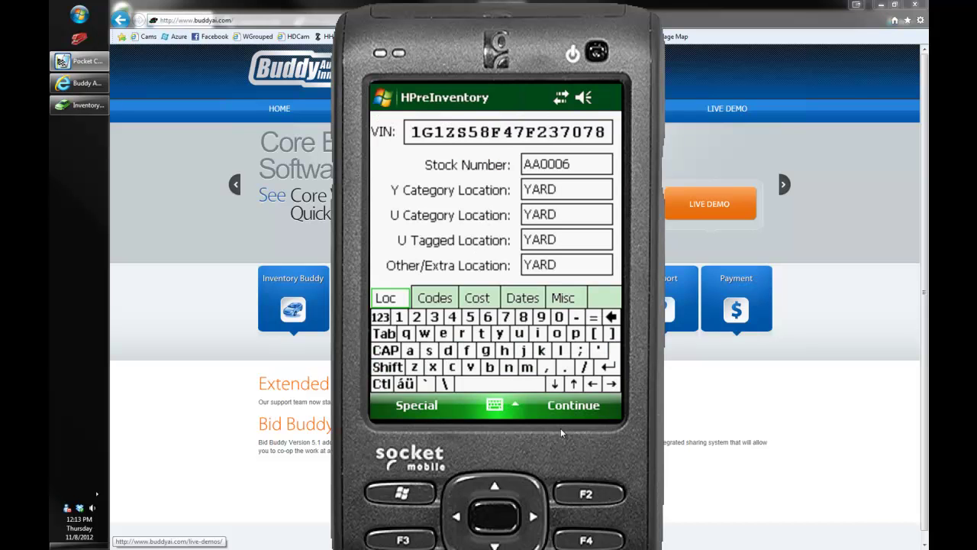
pyautogui.click(578, 412)
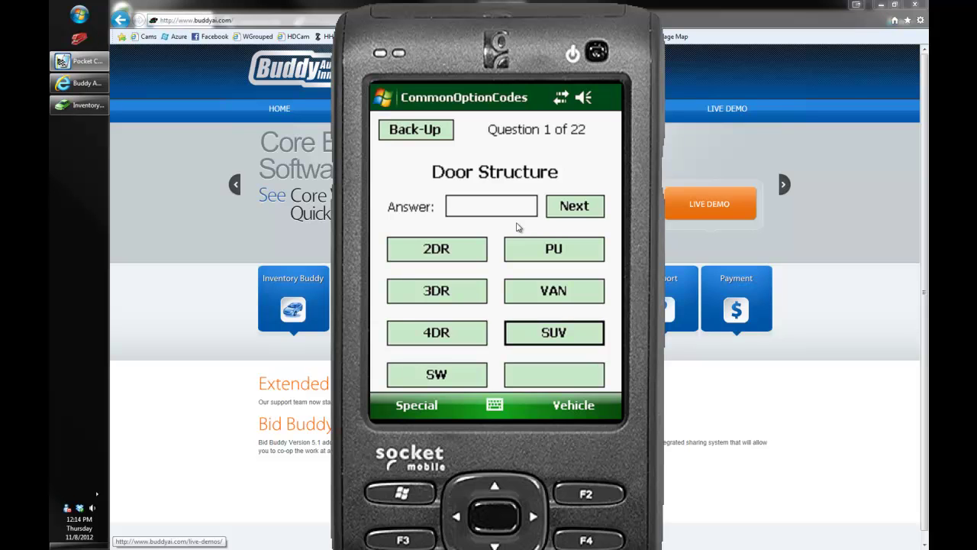
pyautogui.click(438, 399)
pyautogui.click(474, 372)
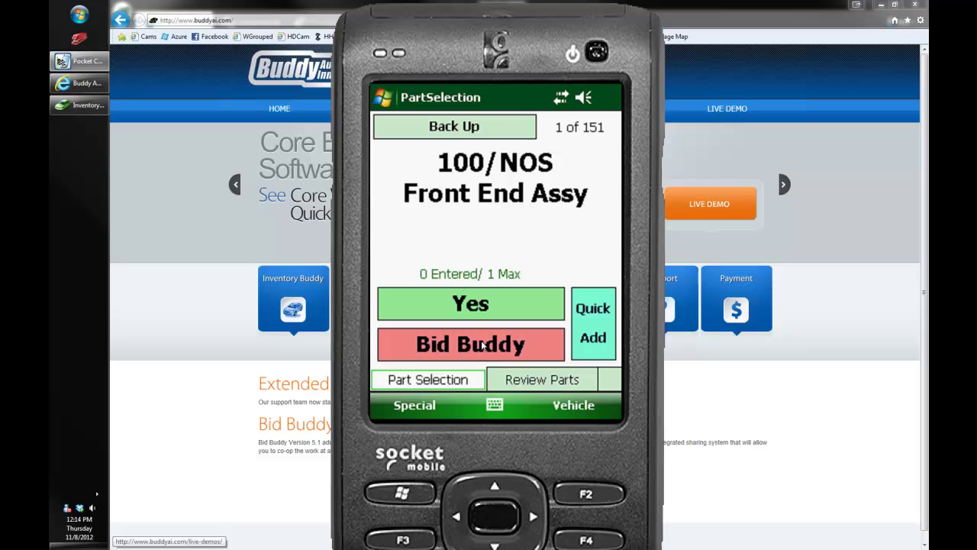
# Pass on parts 1–11, Front End Assy through Radiator Support, then take the 300/ENG Engine Assembly
pyautogui.click(525, 349)
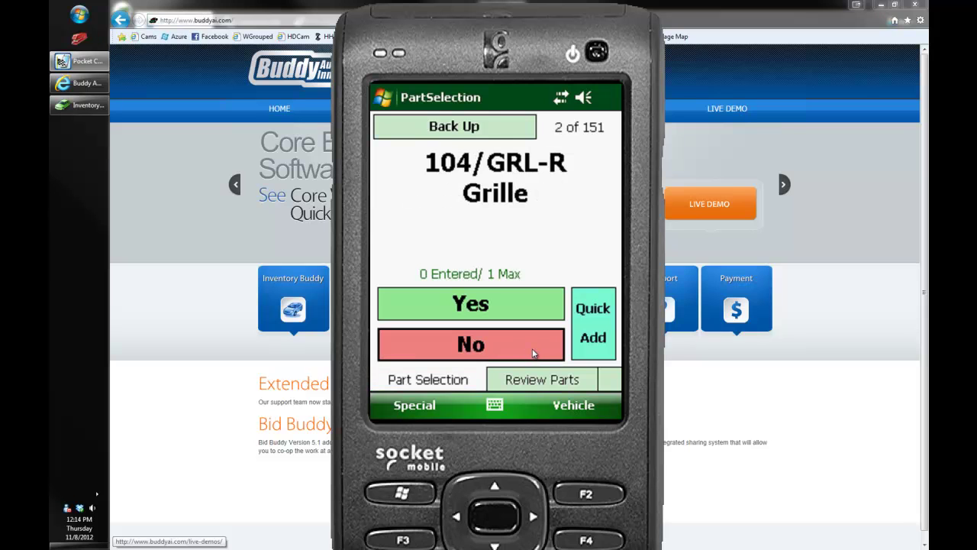
pyautogui.click(533, 352)
pyautogui.click(533, 352)
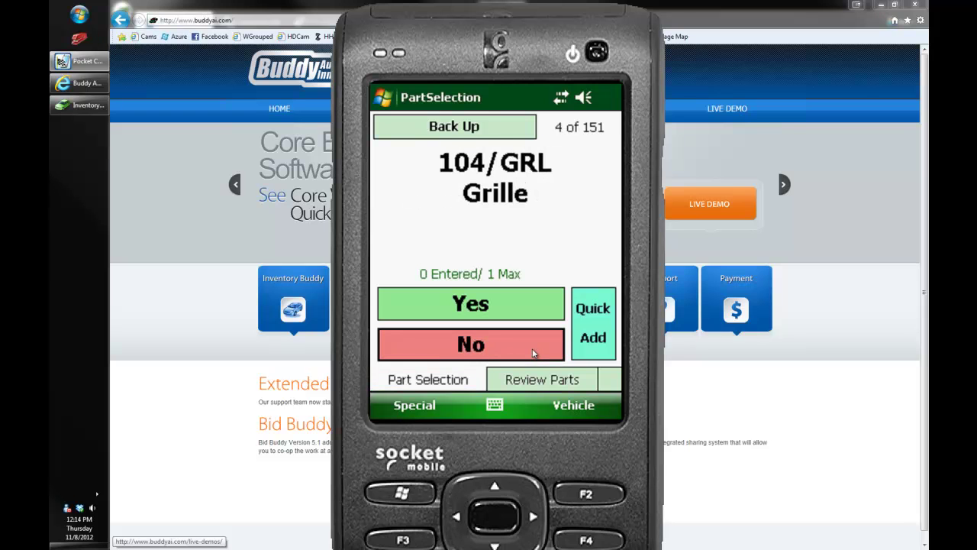
pyautogui.click(533, 352)
pyautogui.click(533, 352)
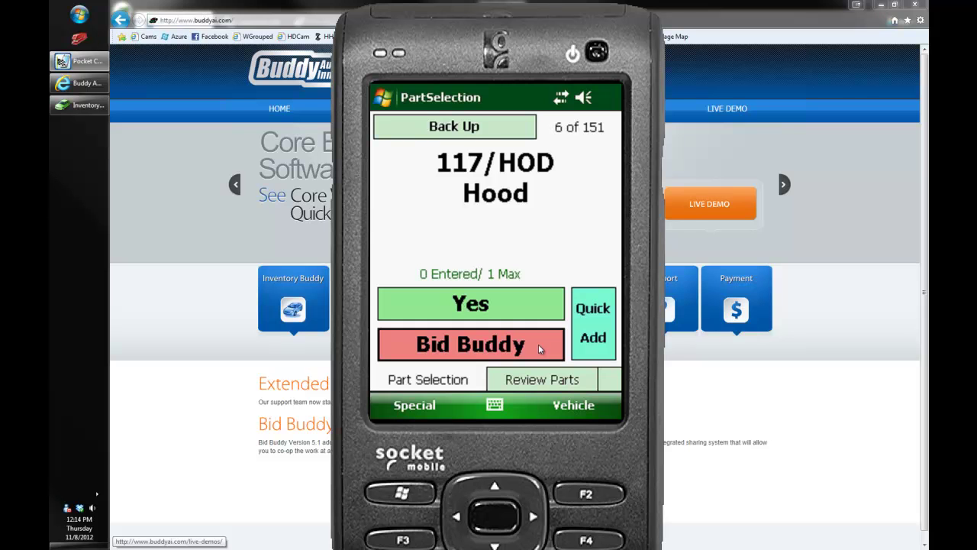
pyautogui.click(538, 344)
pyautogui.click(538, 344)
pyautogui.click(538, 345)
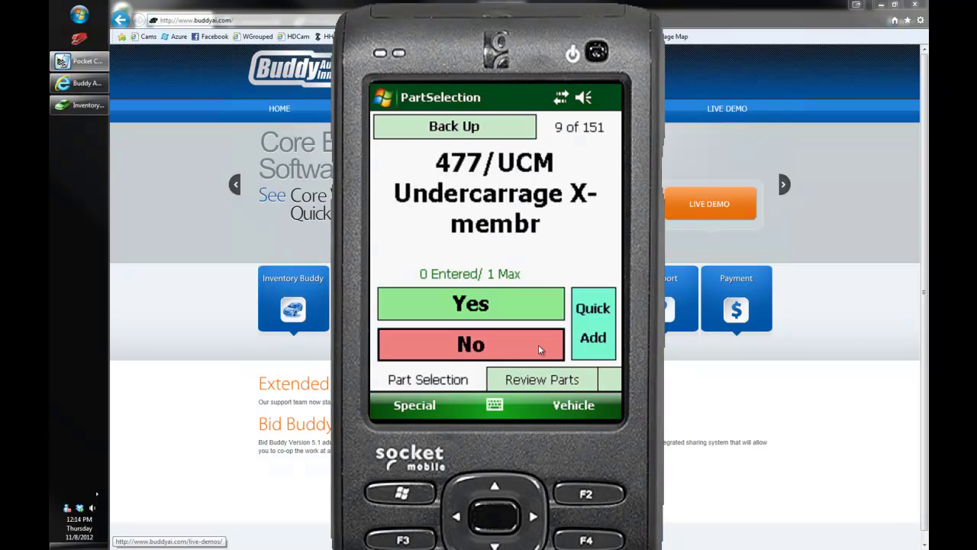
pyautogui.click(539, 345)
pyautogui.click(538, 344)
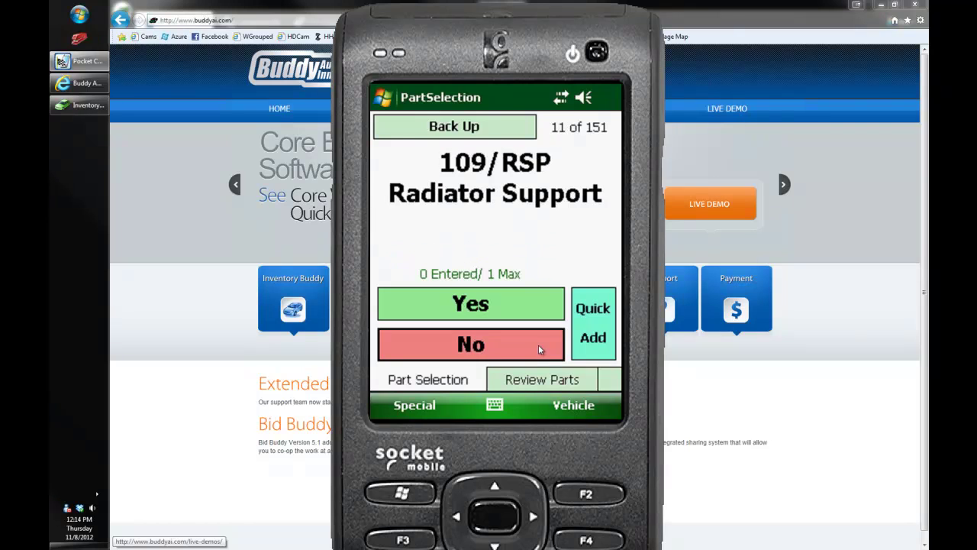
pyautogui.click(538, 345)
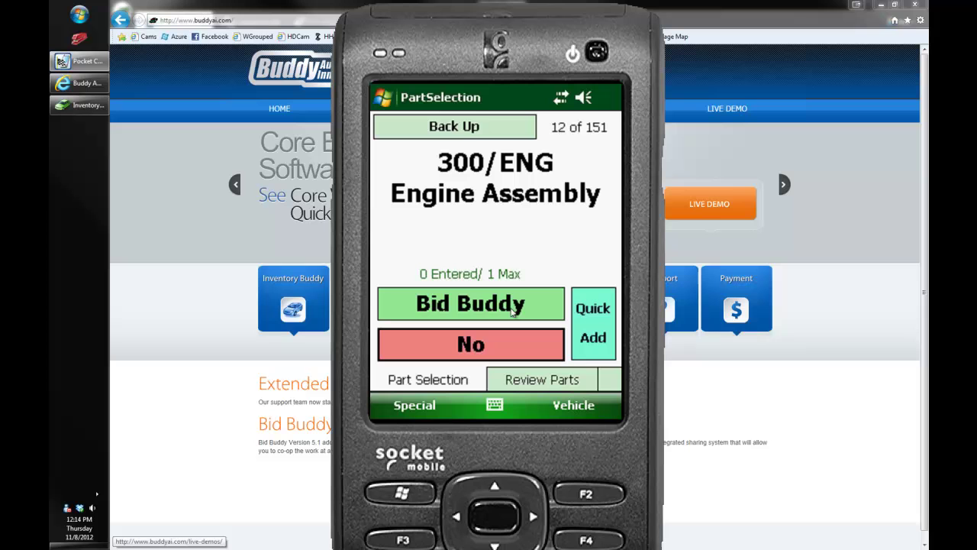
pyautogui.click(536, 309)
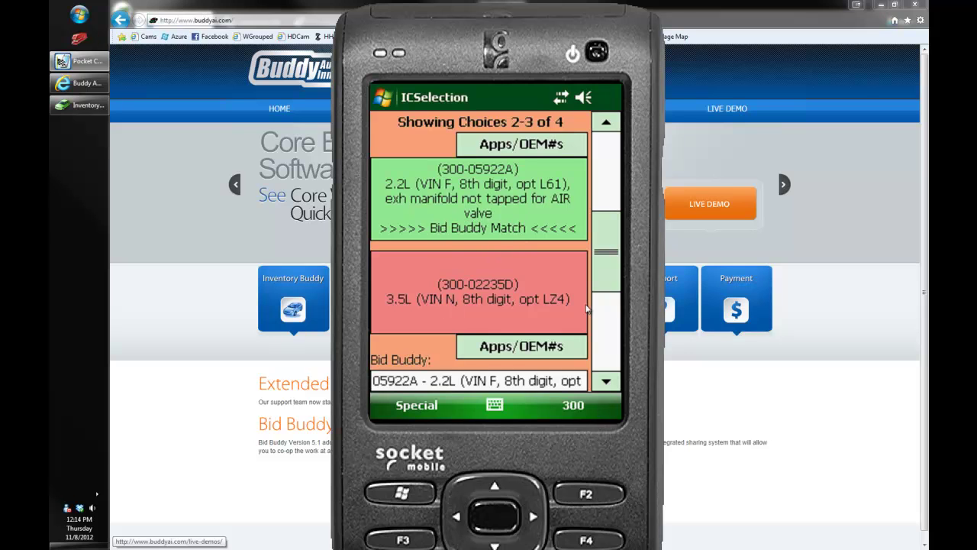
# Scroll through the four interchange choices listed for part 300
pyautogui.click(607, 382)
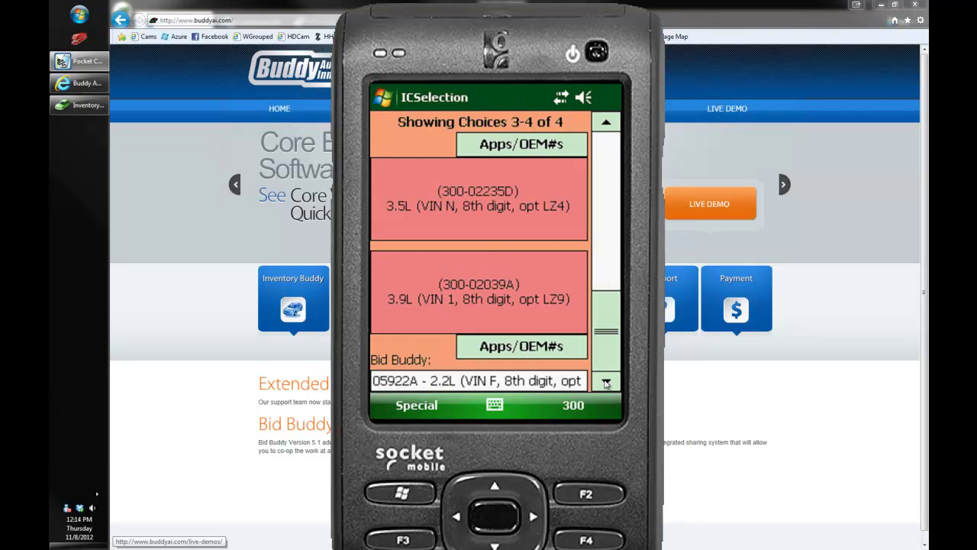
pyautogui.click(609, 127)
pyautogui.click(609, 127)
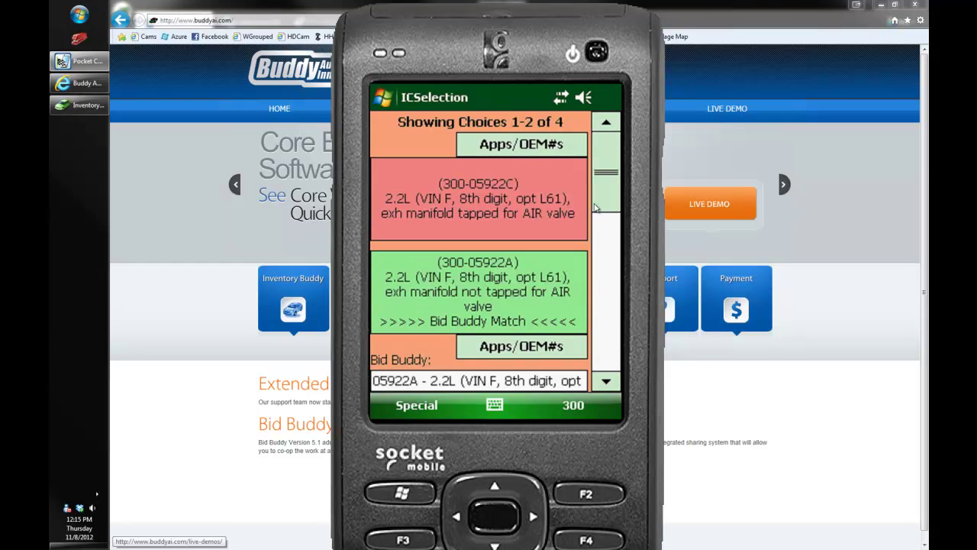
# Choose interchange 300-05922A for the engine and review its stock and Bid Buddy IC history
pyautogui.click(506, 294)
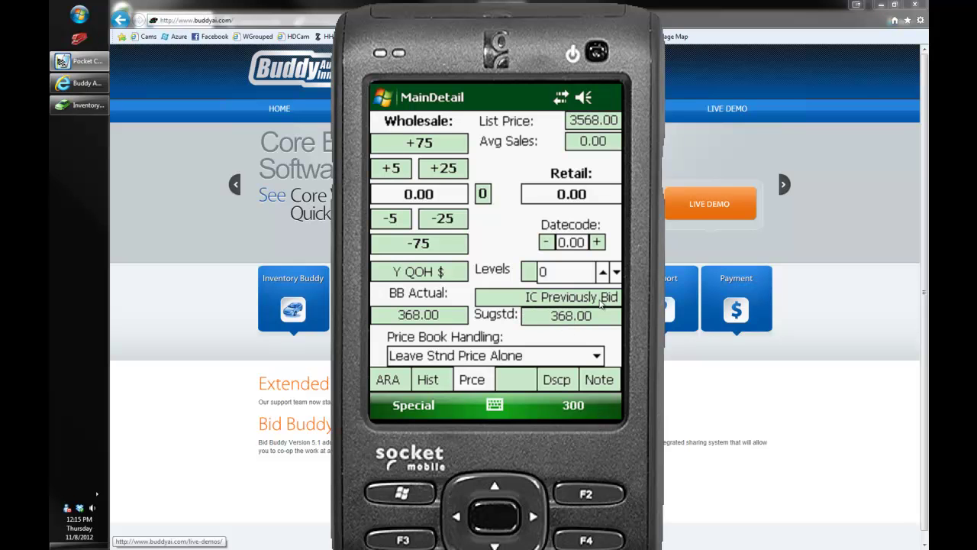
pyautogui.click(445, 380)
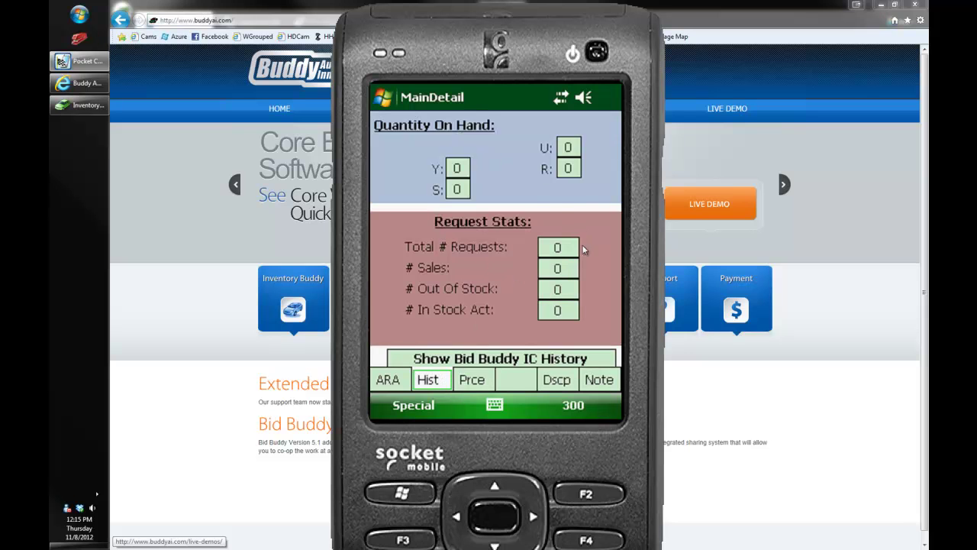
pyautogui.click(485, 361)
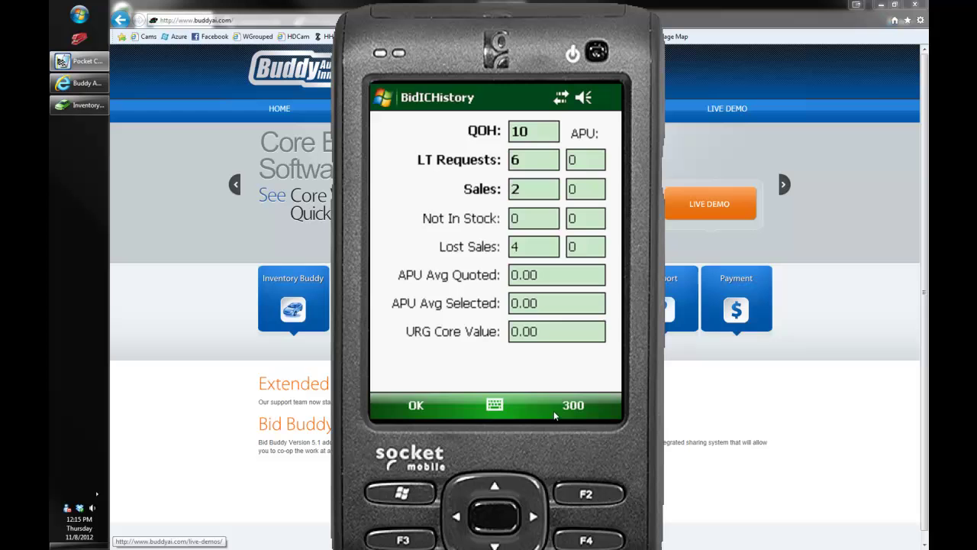
pyautogui.click(424, 408)
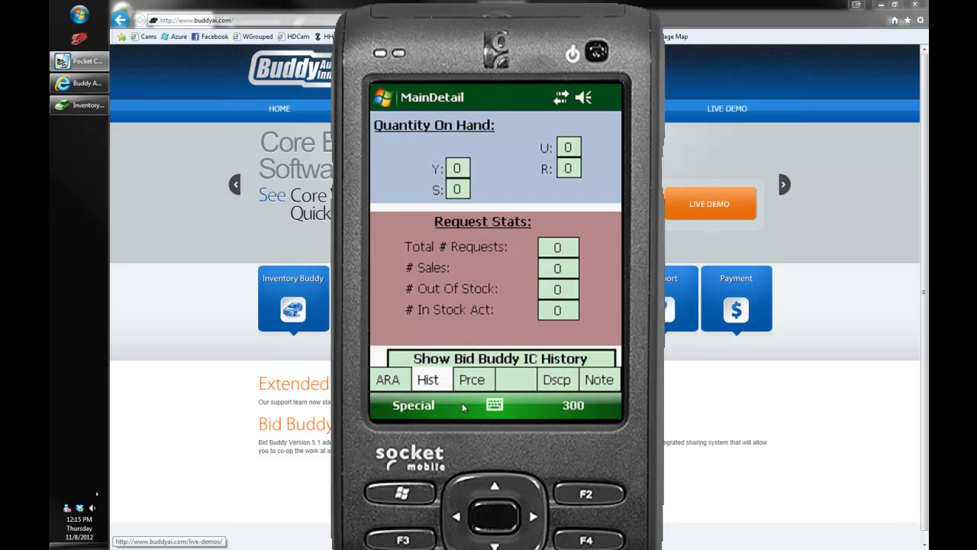
# Block the engine assembly from online sale, save it, and return to the Engine Assembly entry
pyautogui.click(567, 386)
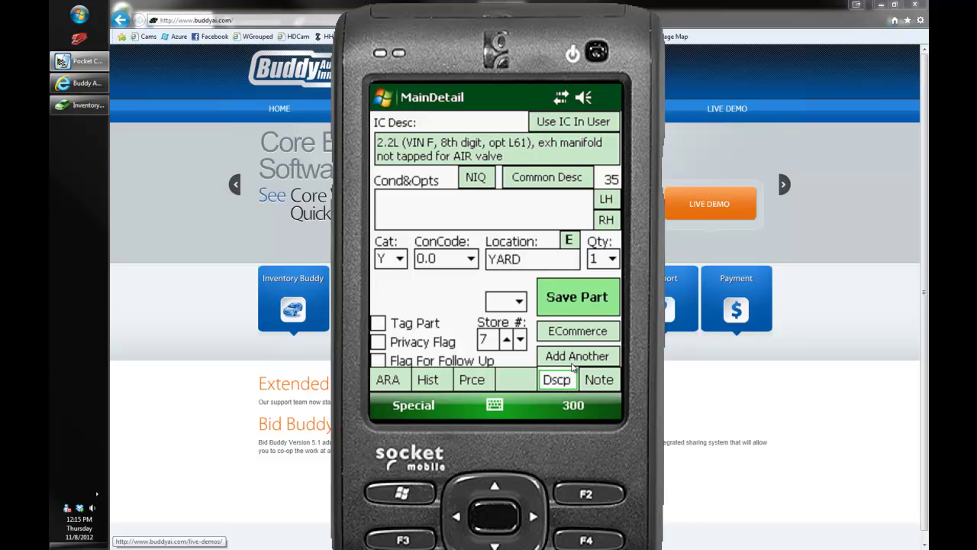
pyautogui.click(578, 341)
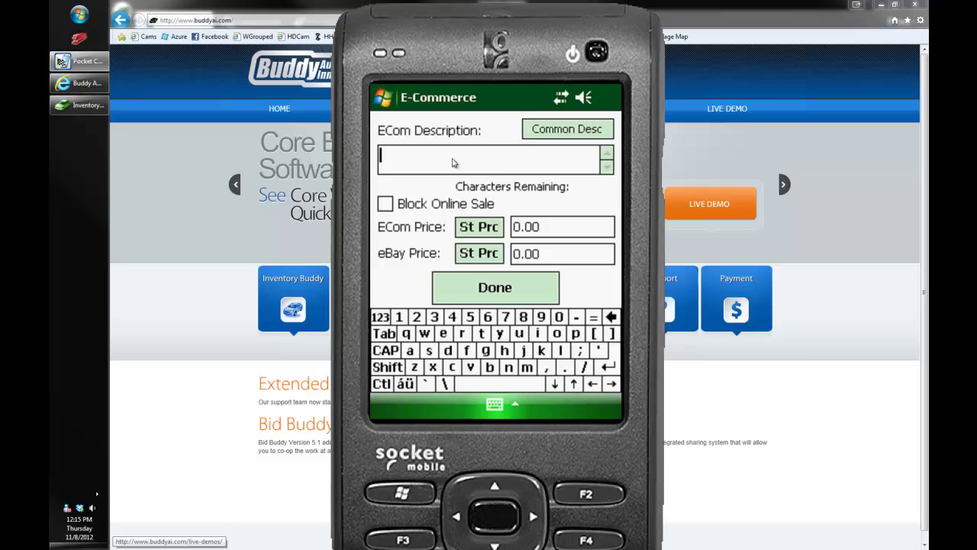
pyautogui.click(431, 205)
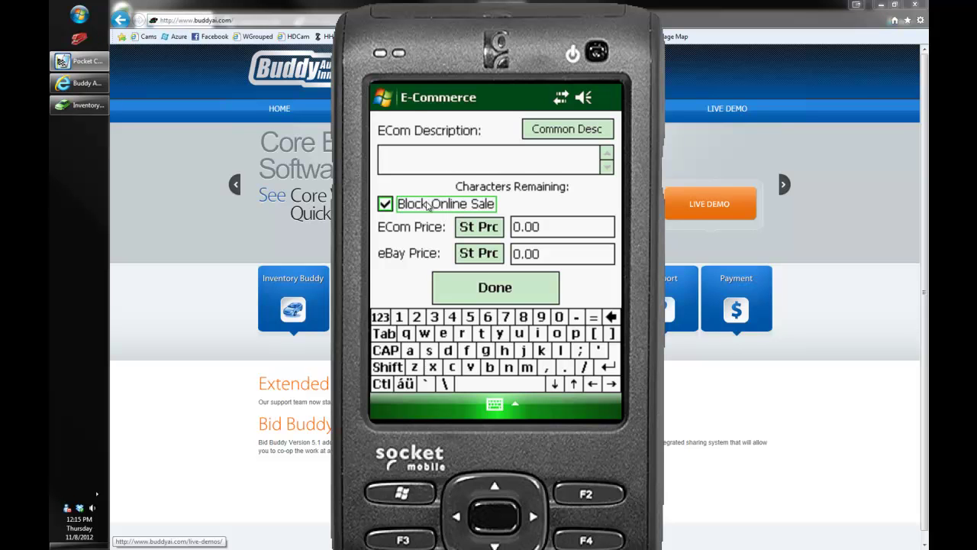
pyautogui.click(466, 289)
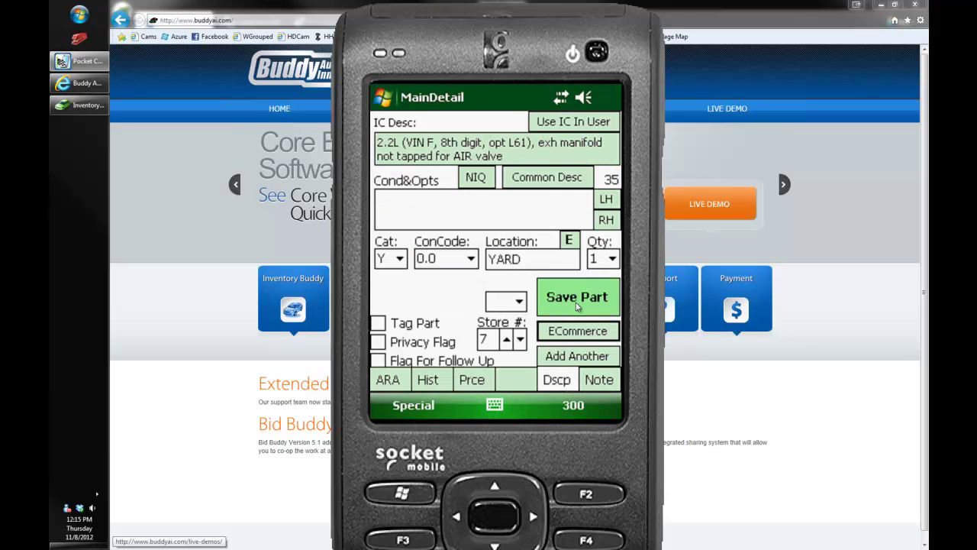
pyautogui.click(577, 304)
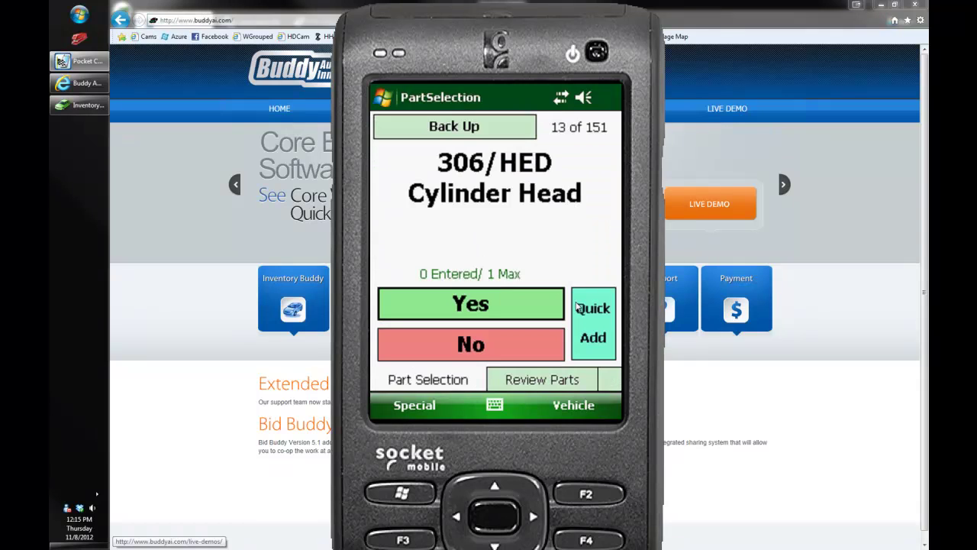
pyautogui.click(502, 127)
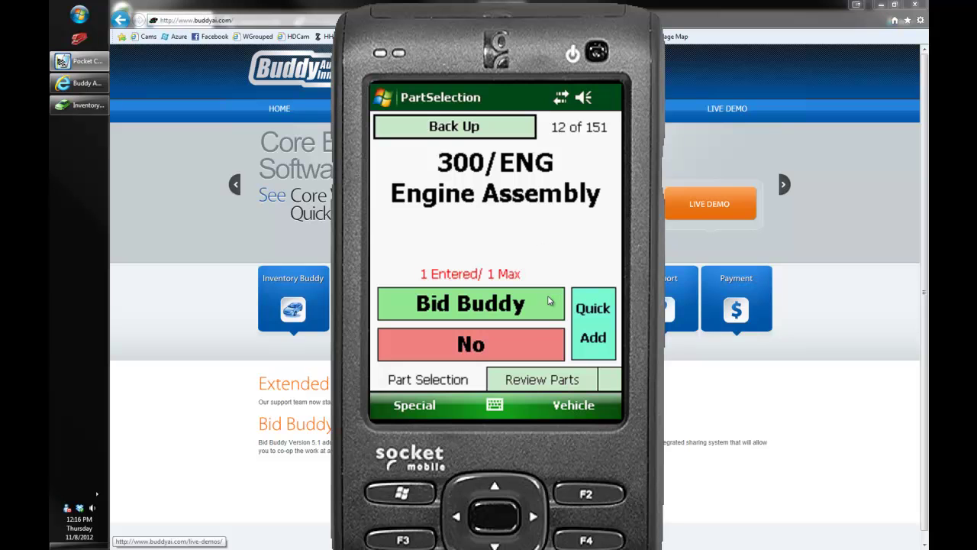
# Pass on Cylinder Head, Exhaust and Intake Manifolds, then take the 336/AFM Air Flow Meter
pyautogui.click(533, 343)
pyautogui.click(533, 344)
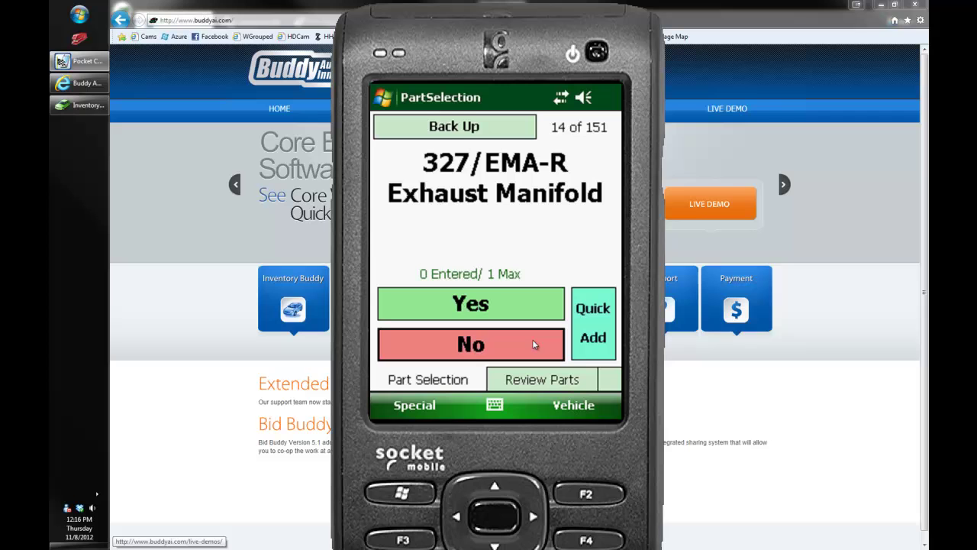
pyautogui.click(533, 344)
pyautogui.click(533, 343)
pyautogui.click(534, 344)
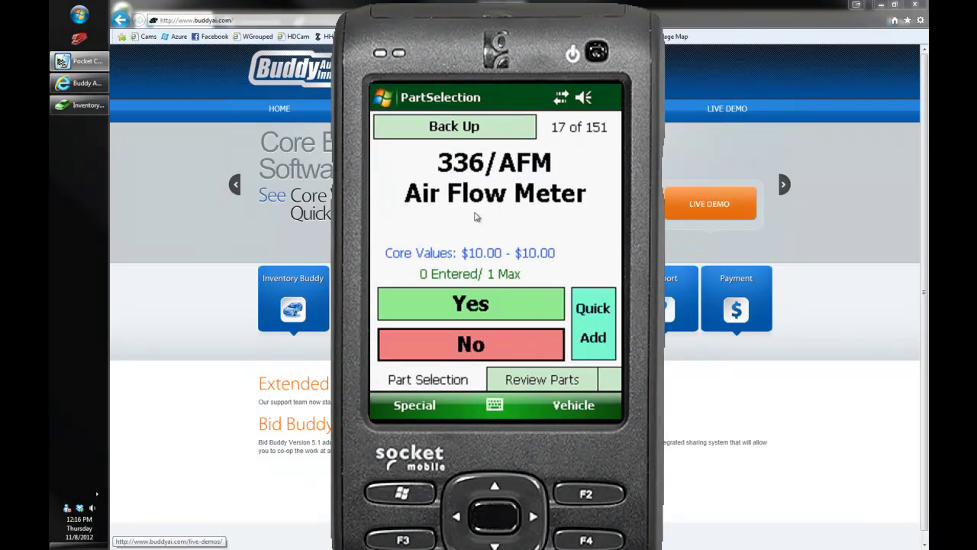
pyautogui.click(515, 302)
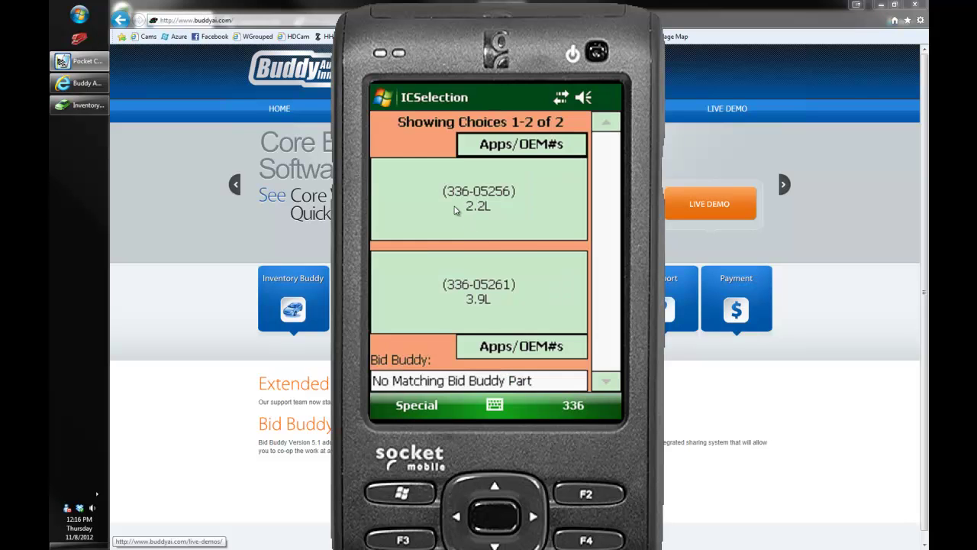
# Choose 2.2L interchange 336-05256, apply the 10.00 core value, and save it as an MCI core
pyautogui.click(456, 209)
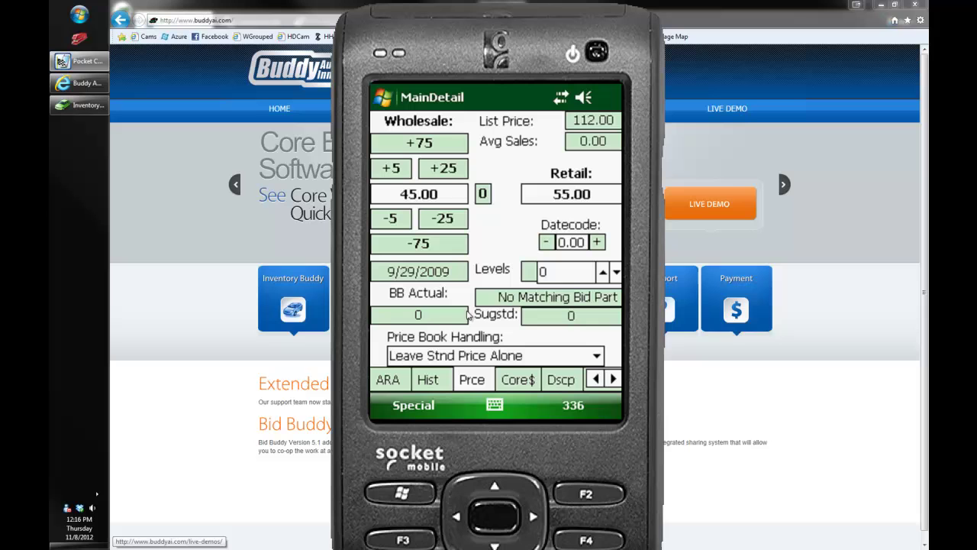
pyautogui.click(516, 380)
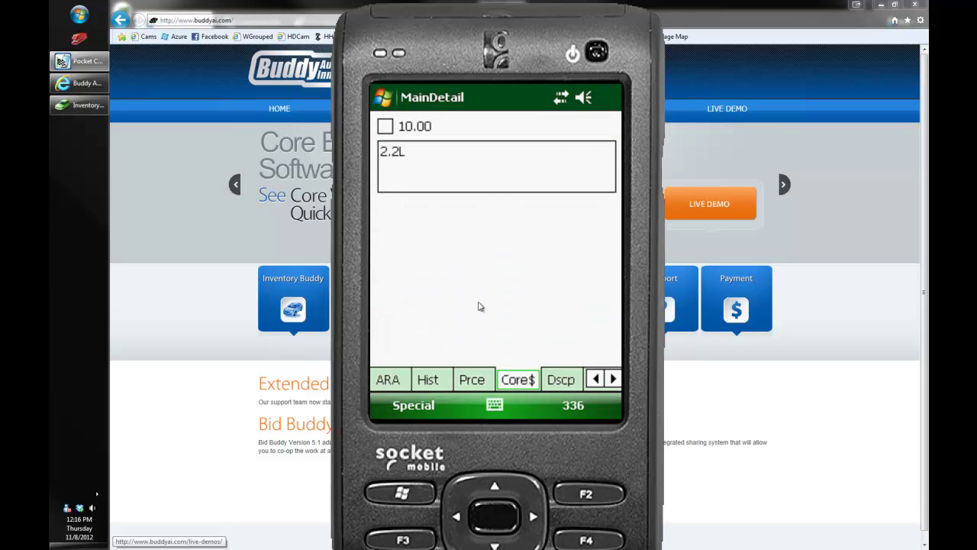
pyautogui.click(386, 132)
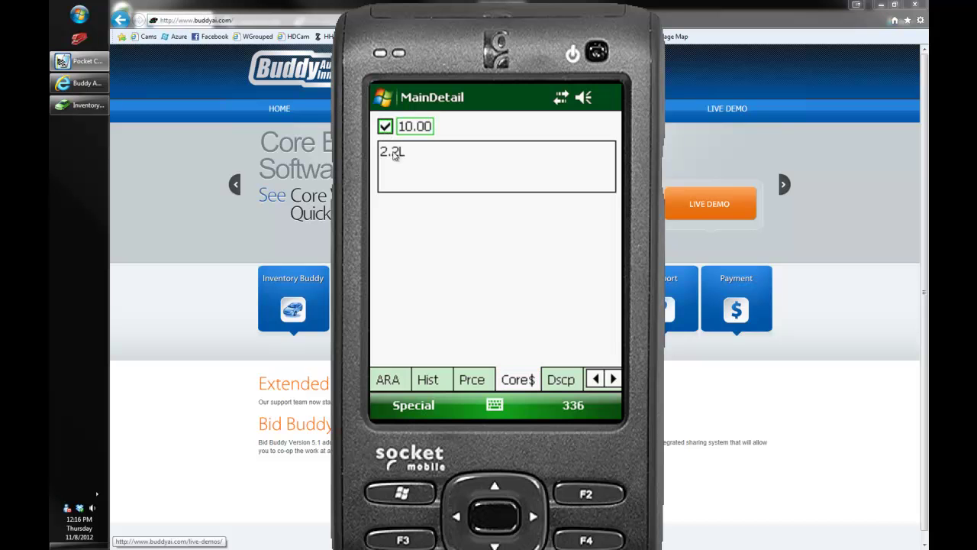
pyautogui.click(561, 382)
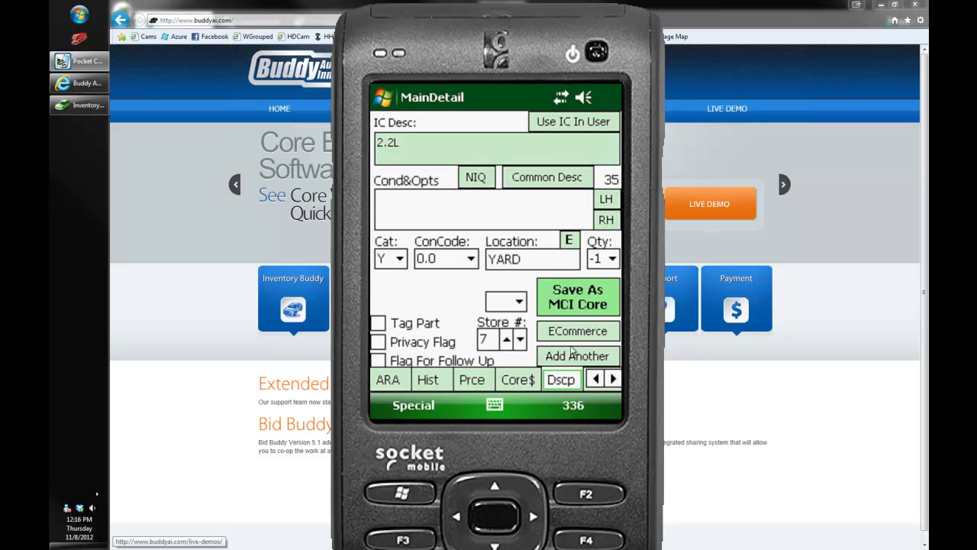
pyautogui.click(580, 304)
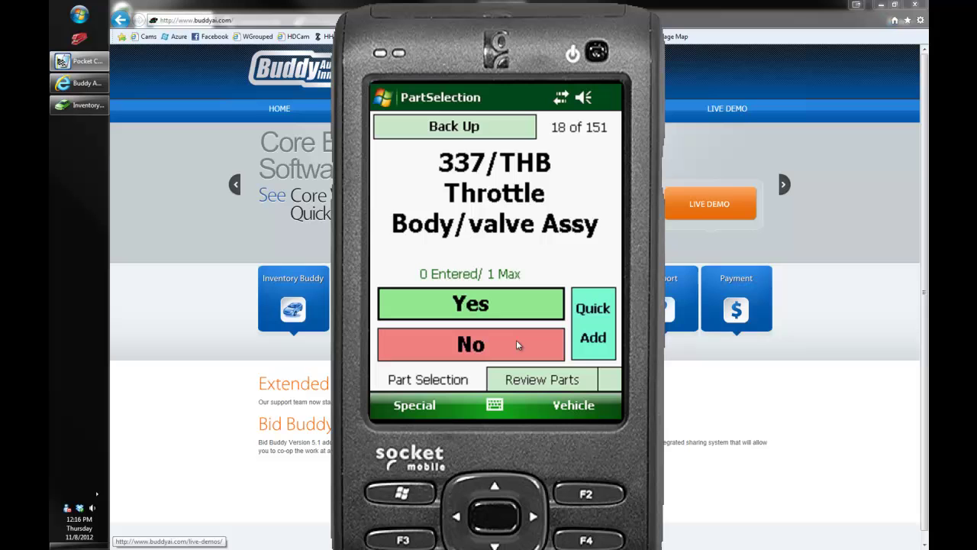
# Decline the Throttle Body, Transmission, Flywheel, Power Brake Booster and Anti-lock Brake Parts
pyautogui.click(516, 345)
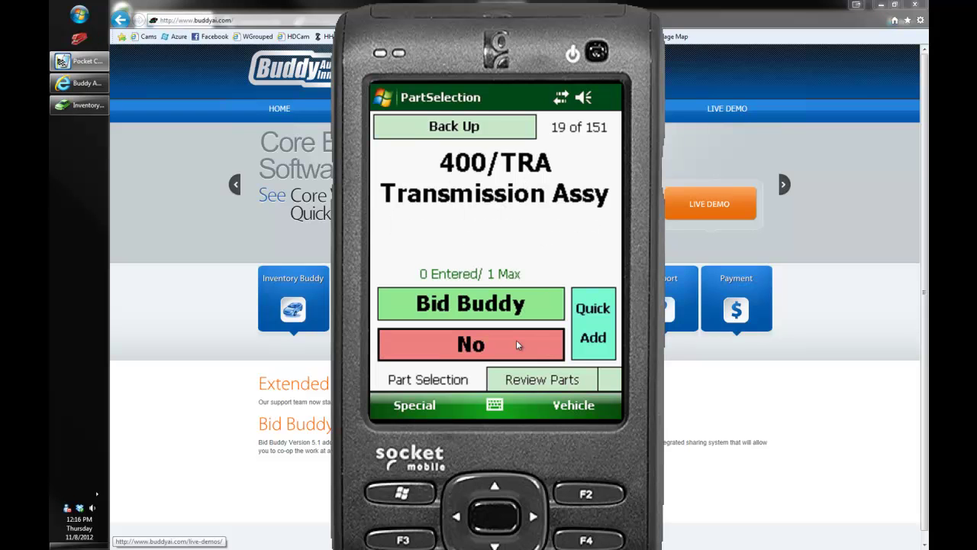
pyautogui.click(517, 344)
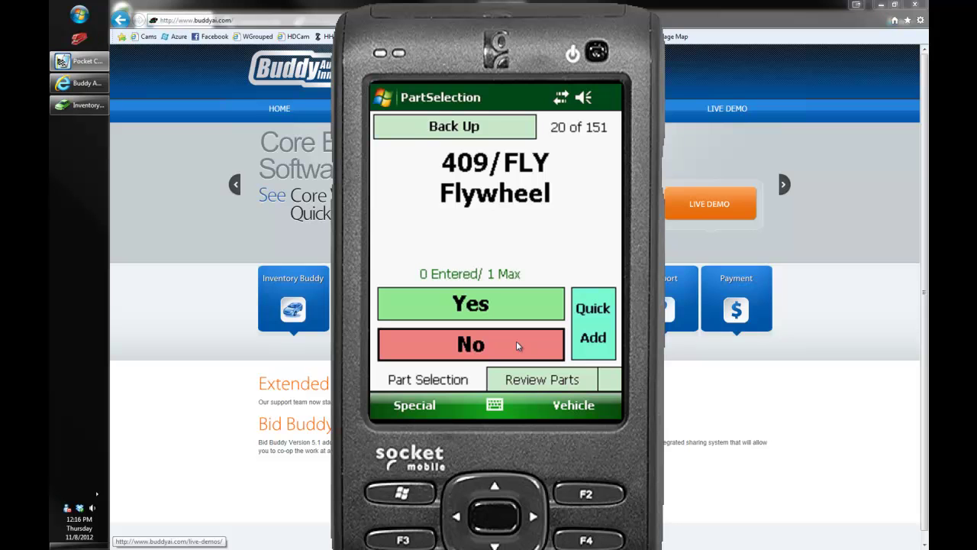
pyautogui.click(513, 345)
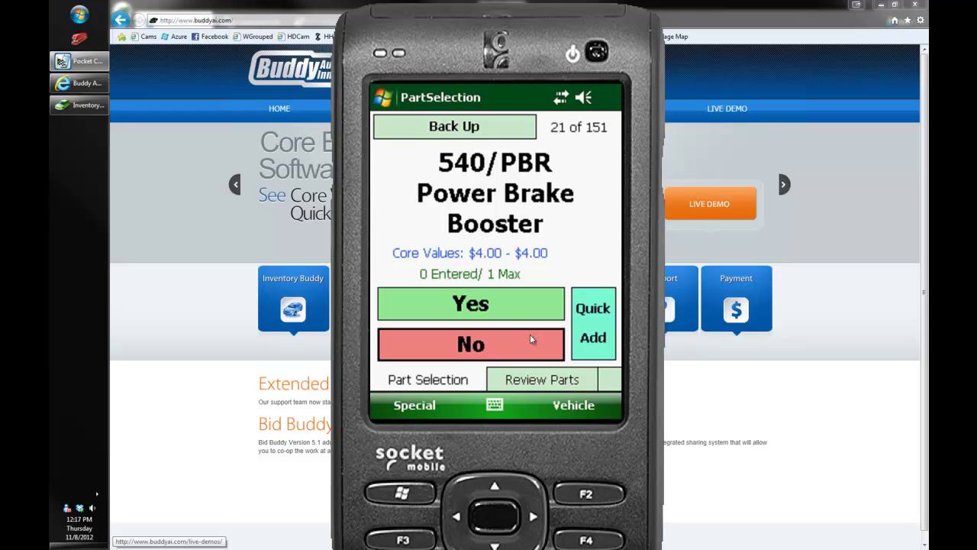
pyautogui.click(530, 333)
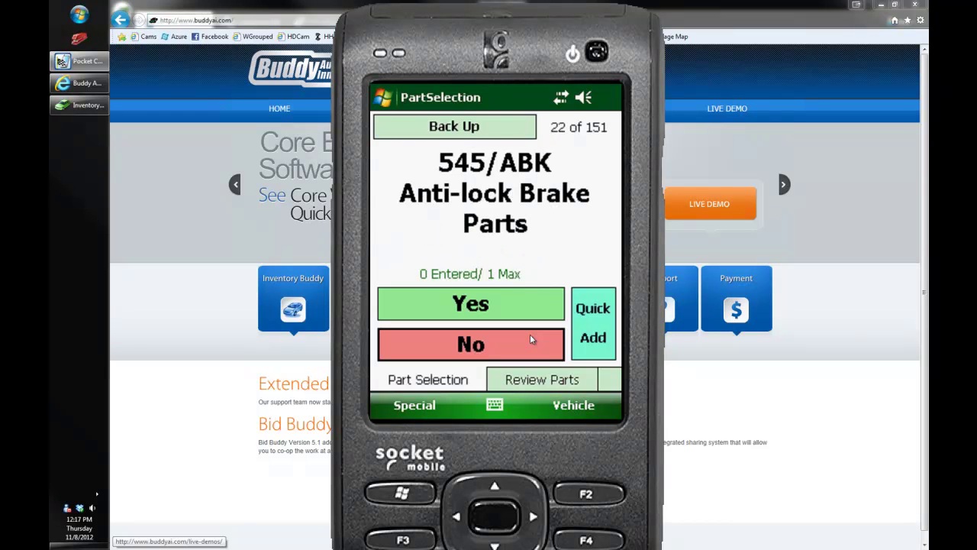
pyautogui.click(530, 334)
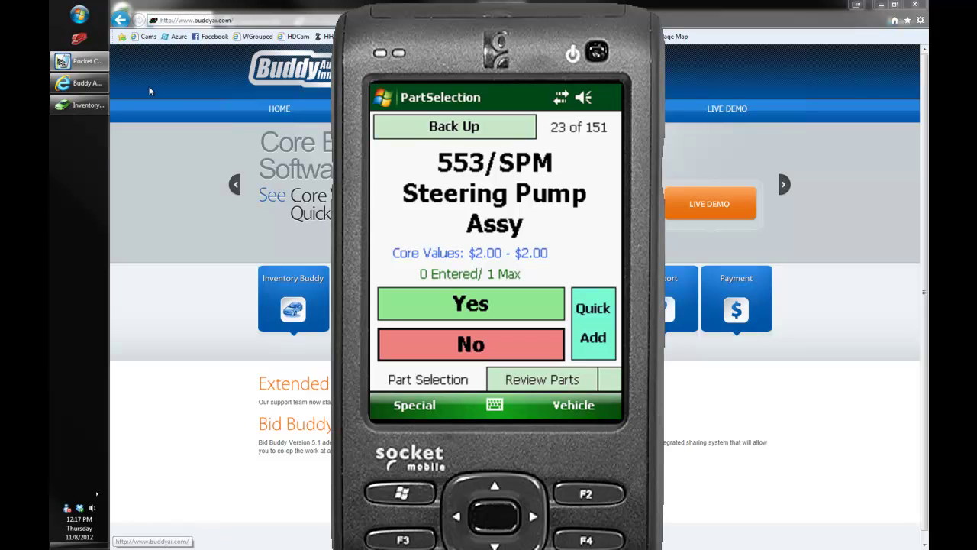
# Open the 2009 IMPALA (AA0009) in Final Desktop Review and view its Pictures page
pyautogui.moveTo(77, 61)
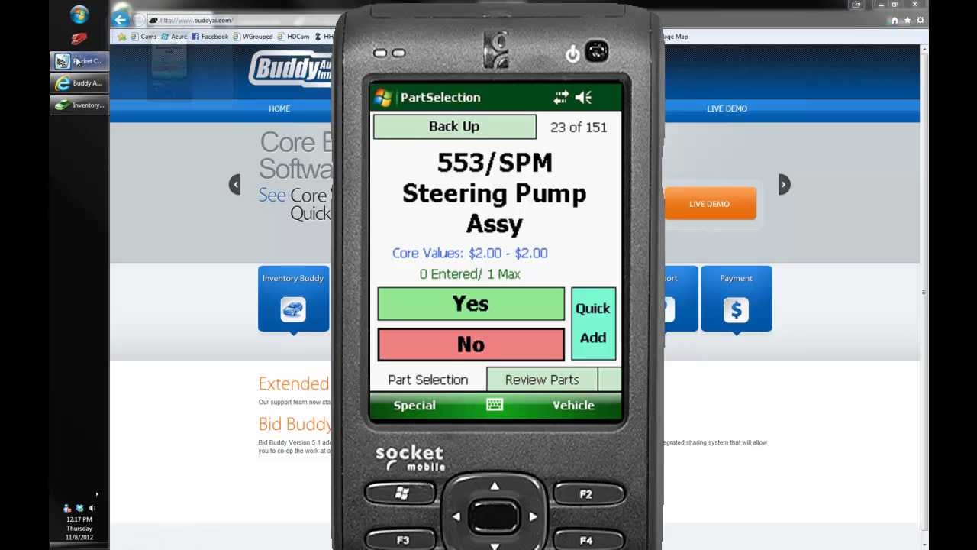
pyautogui.click(79, 107)
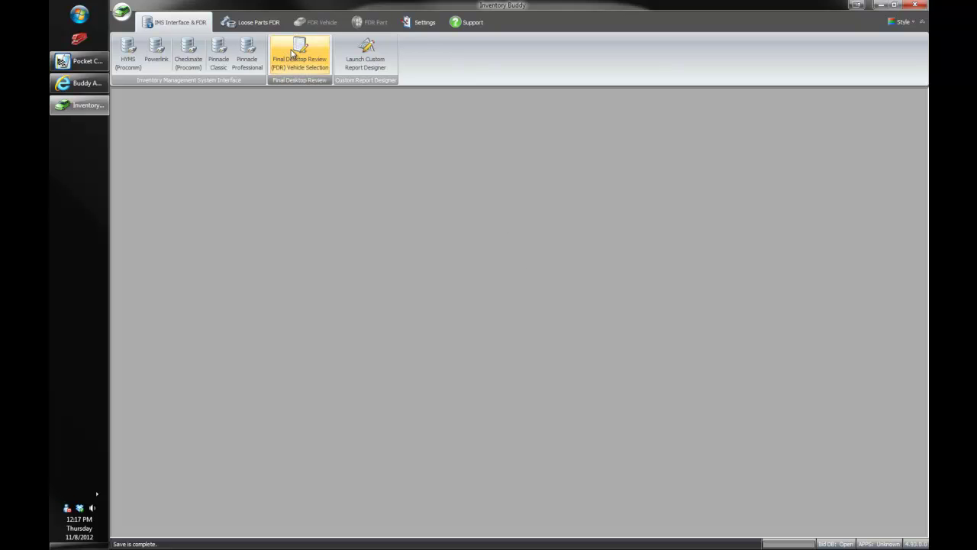
pyautogui.click(293, 53)
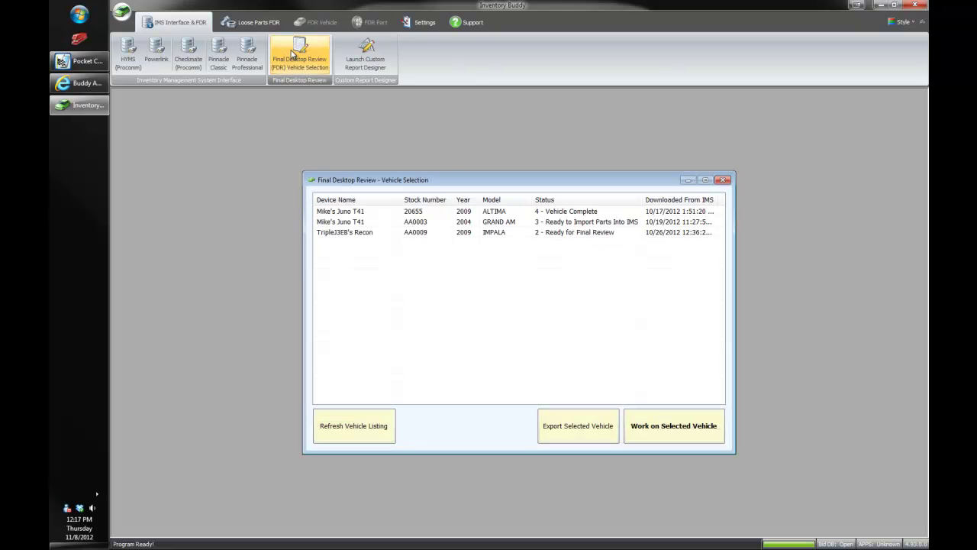
pyautogui.click(510, 235)
pyautogui.doubleClick(510, 234)
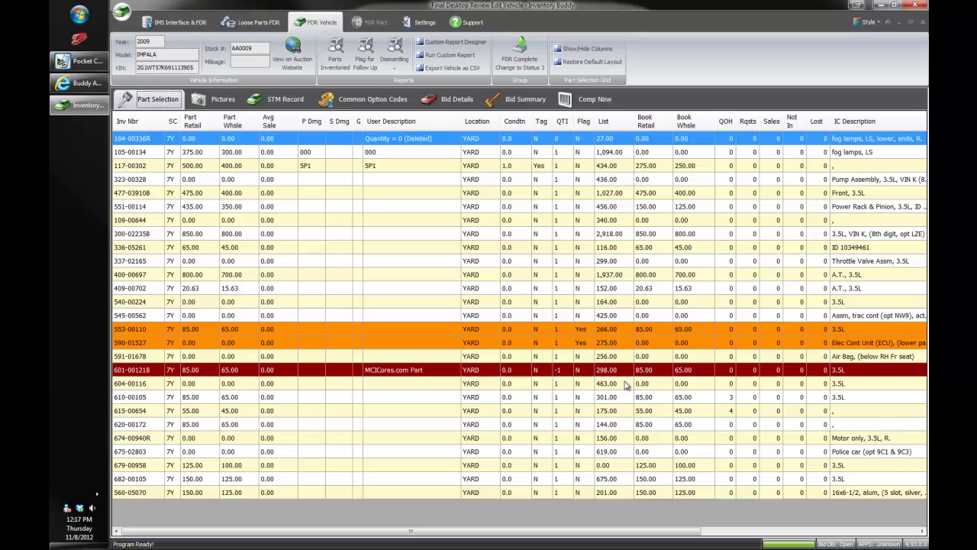
pyautogui.click(216, 104)
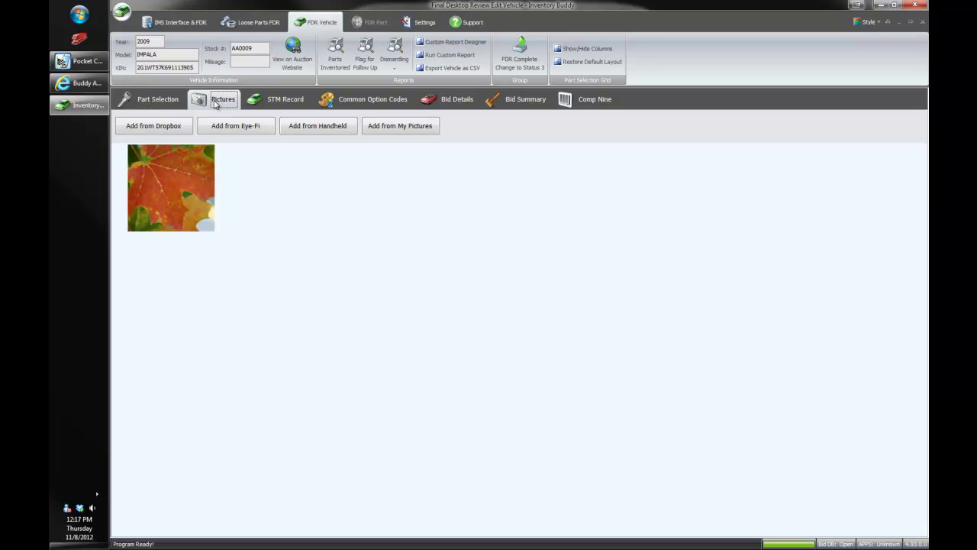
# Attach the 2012-10-25 and 2012-10-24 Dropbox photos to the Impala and preview the Waffle House photo
pyautogui.click(177, 126)
pyautogui.click(241, 206)
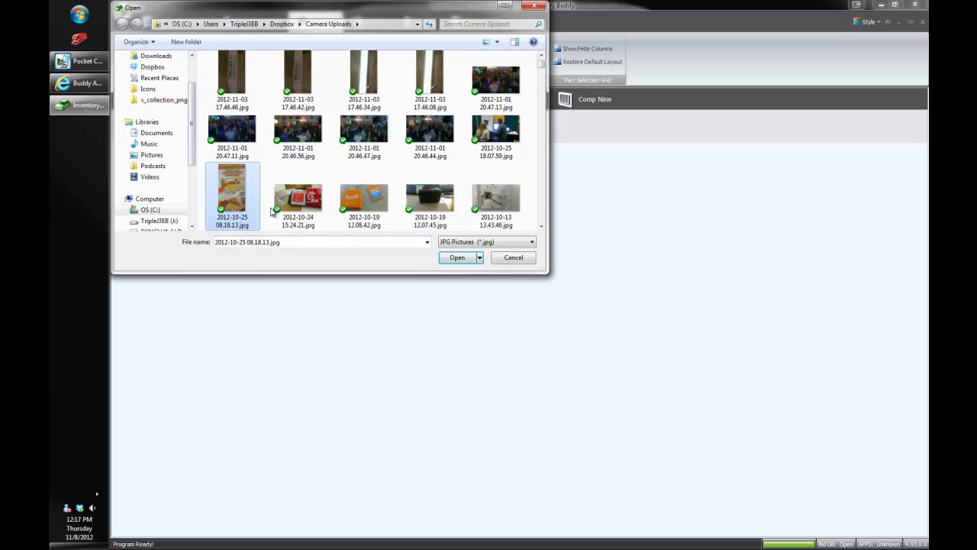
pyautogui.keyDown('ctrl'); pyautogui.click(301, 202); pyautogui.keyUp('ctrl')
pyautogui.click(456, 257)
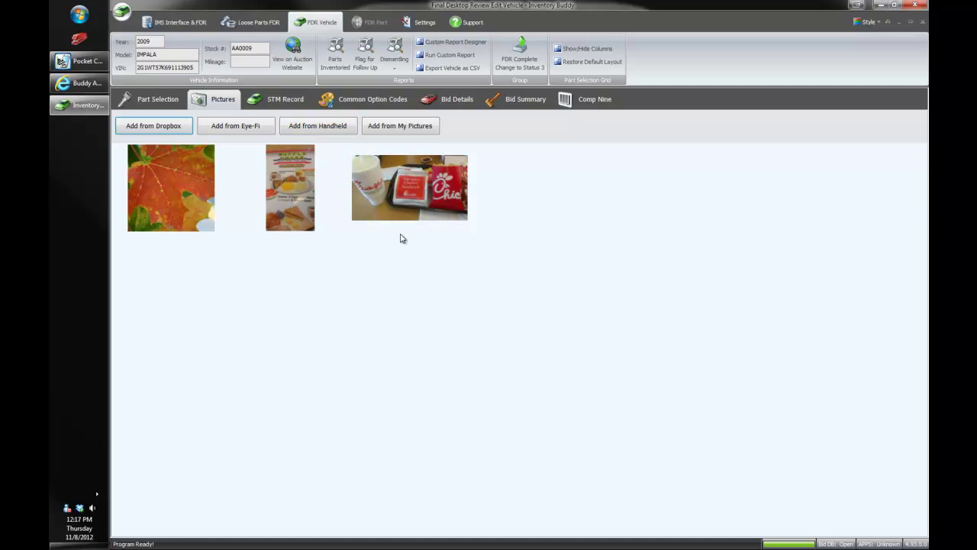
pyautogui.doubleClick(306, 202)
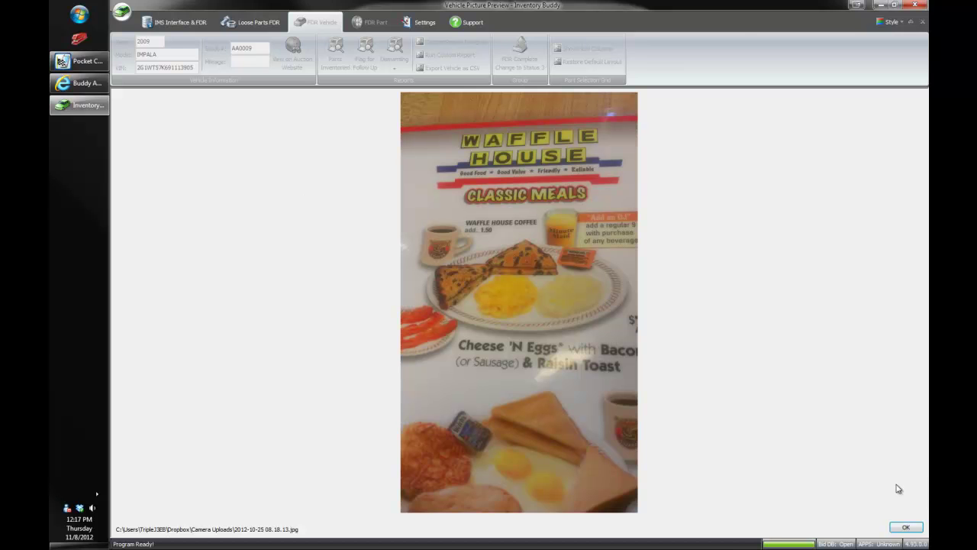
pyautogui.click(909, 529)
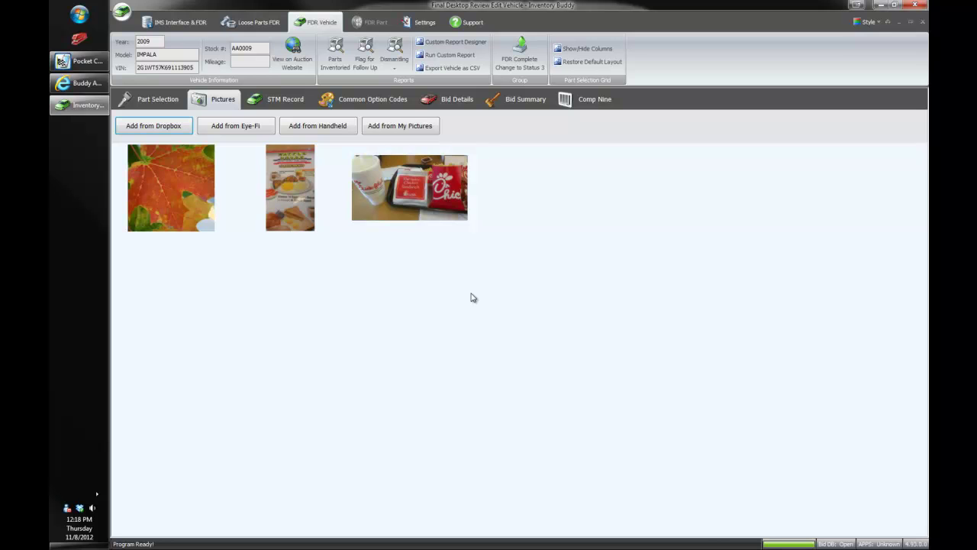
# Step through the Impala's STM Record, Common Option Codes, Bid Details and Bid Summary views
pyautogui.click(293, 99)
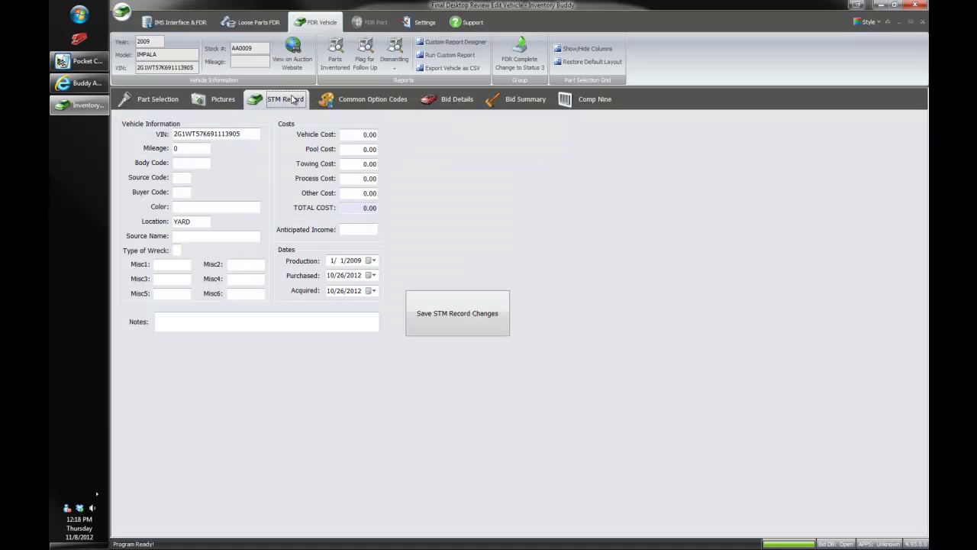
pyautogui.click(336, 105)
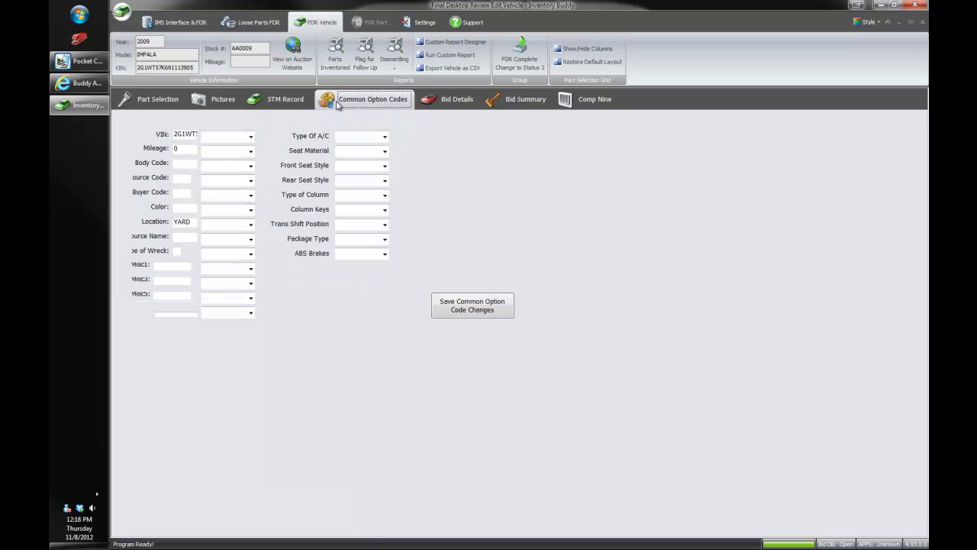
pyautogui.click(456, 104)
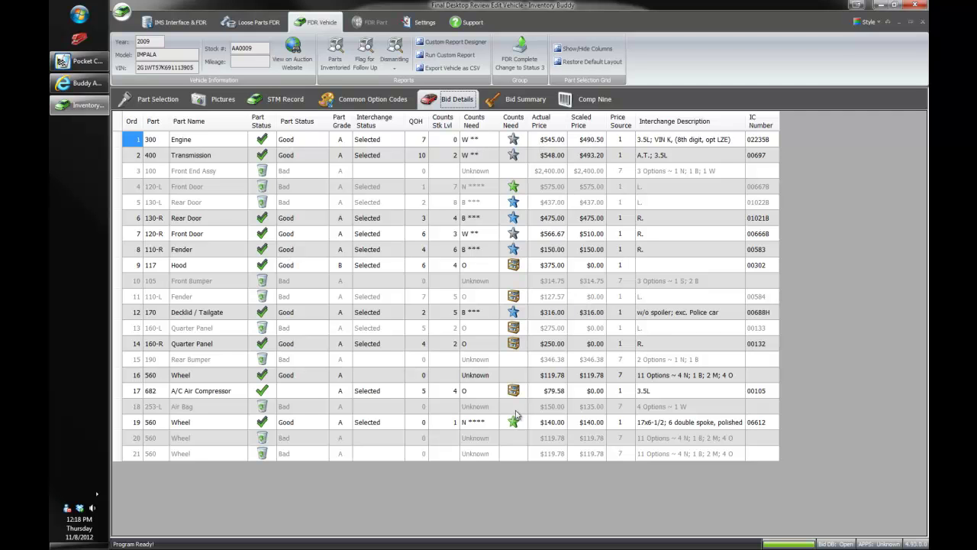
pyautogui.click(531, 104)
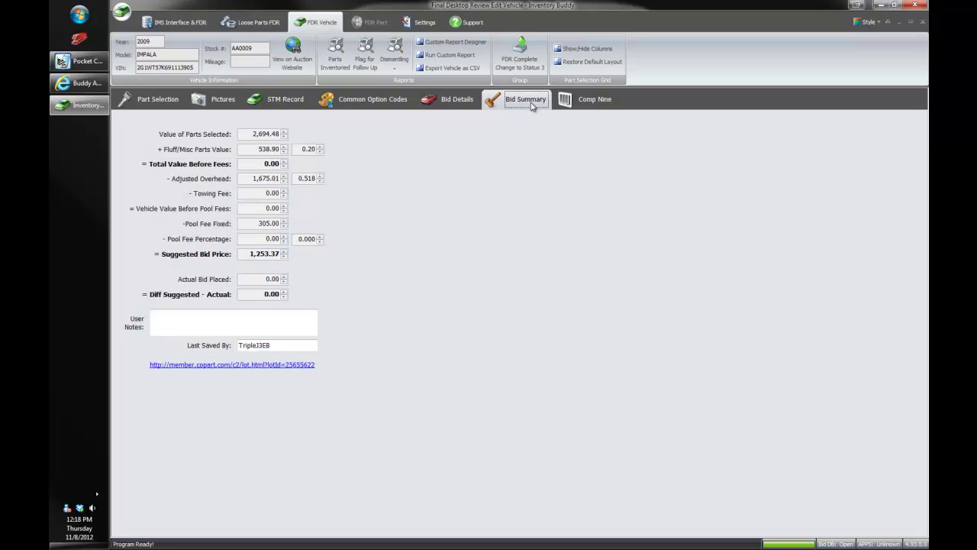
# Select the parts value, suggested bid 1,253.37 and actual bid 0.00 fields in the bid summary
pyautogui.click(243, 134)
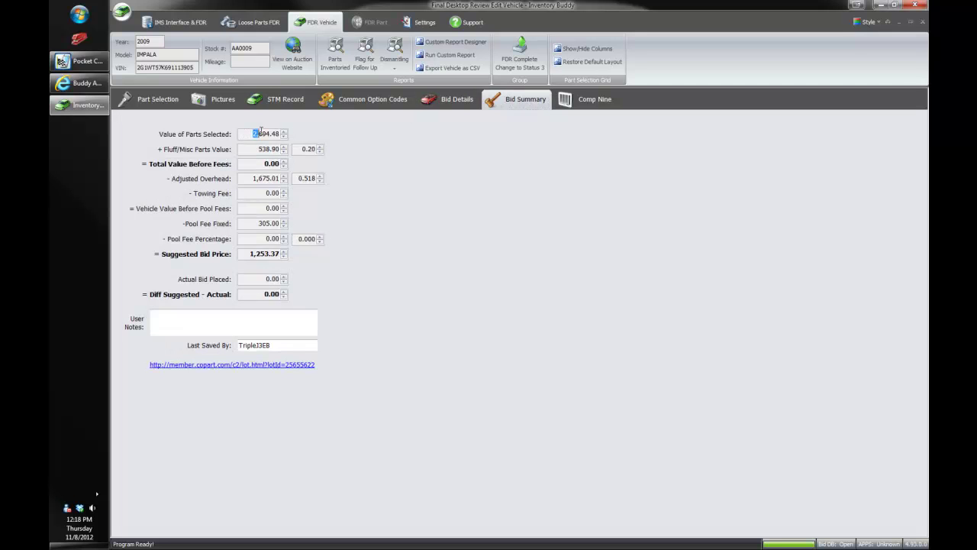
pyautogui.click(247, 256)
pyautogui.click(253, 279)
pyautogui.click(540, 213)
# Show the Comp Nine option codes, select the U77 antenna row, and search descriptions for 'rad' then 'whee'
pyautogui.click(571, 104)
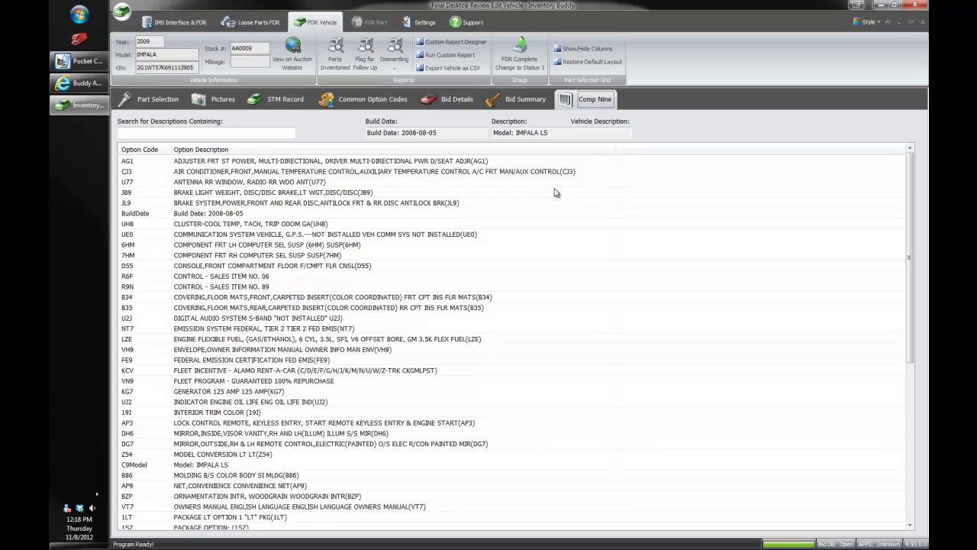
pyautogui.click(130, 183)
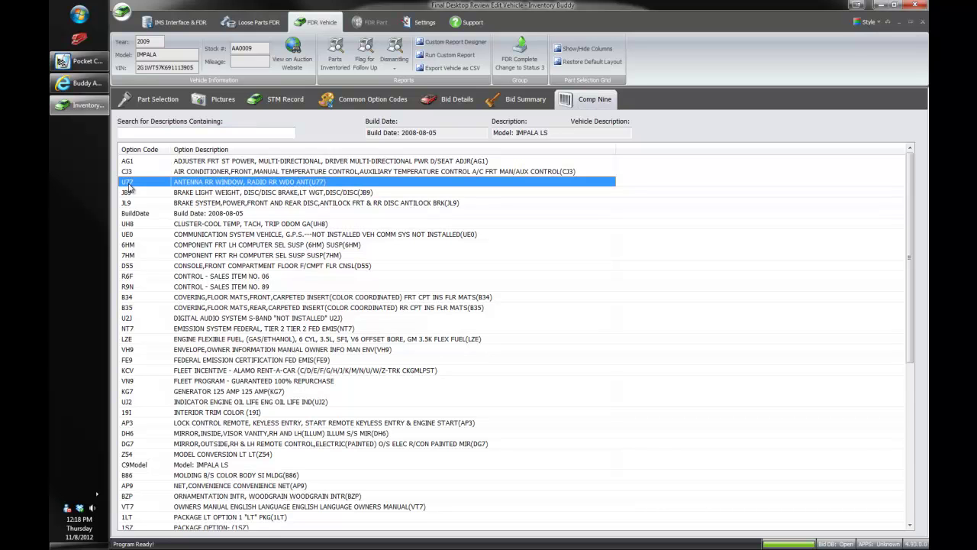
pyautogui.click(186, 136)
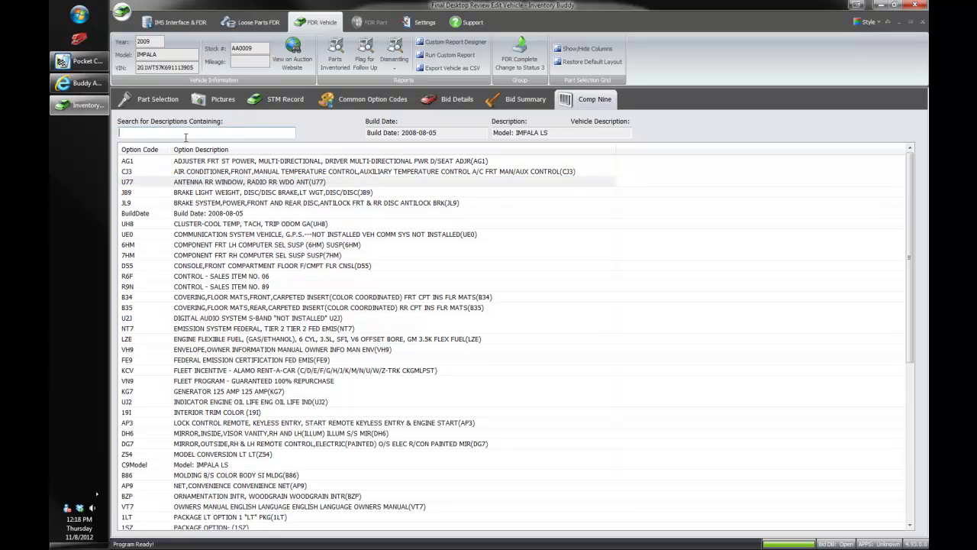
pyautogui.write('radi')
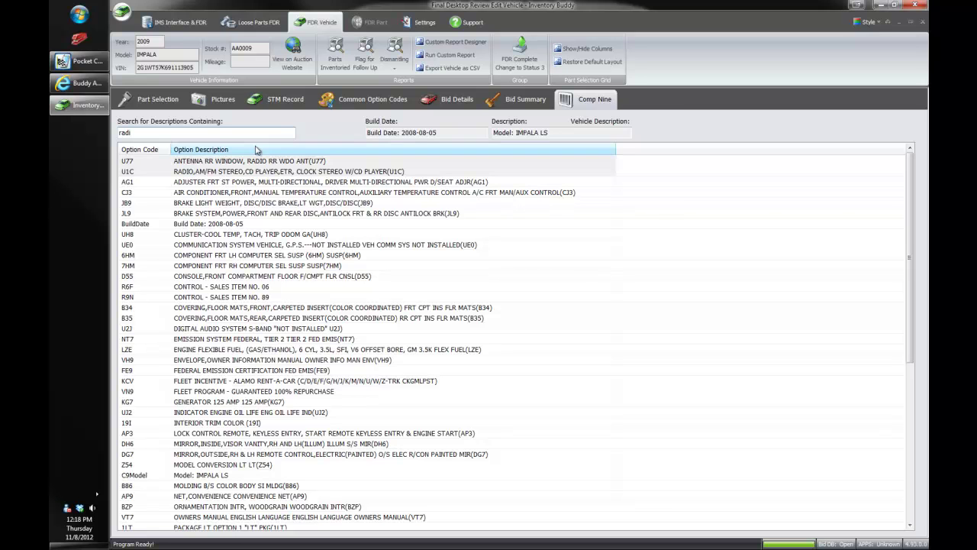
pyautogui.doubleClick(212, 133)
pyautogui.write('wh')
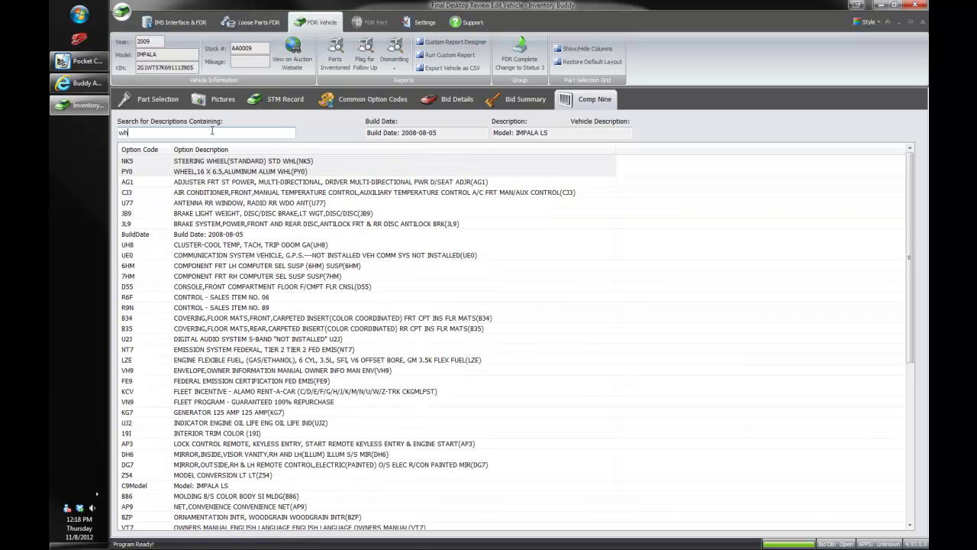
pyautogui.write('ee')
# Clear the description search and highlight the 2008-08-05 build date and vehicle description
pyautogui.doubleClick(246, 134)
pyautogui.press('BackSpace')
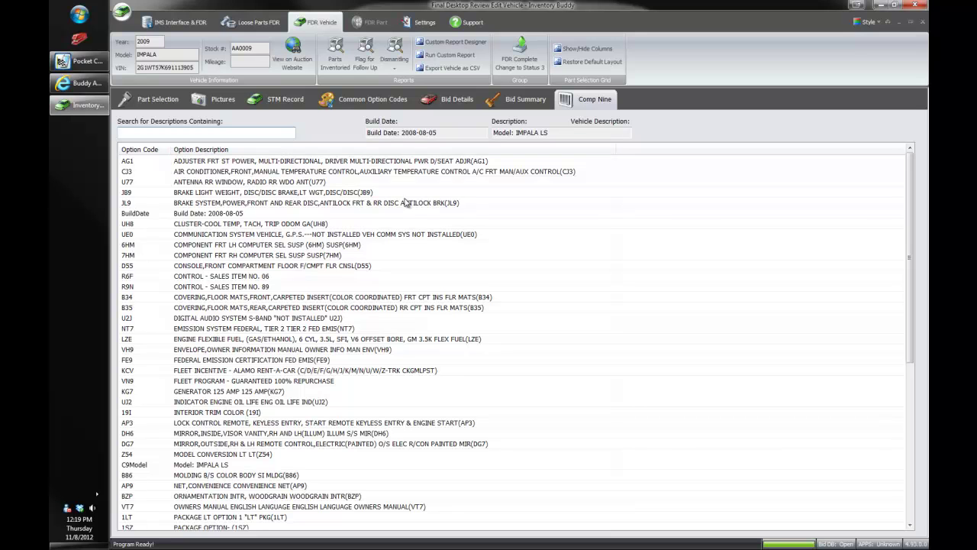
pyautogui.moveTo(463, 134); pyautogui.dragTo(407, 132)
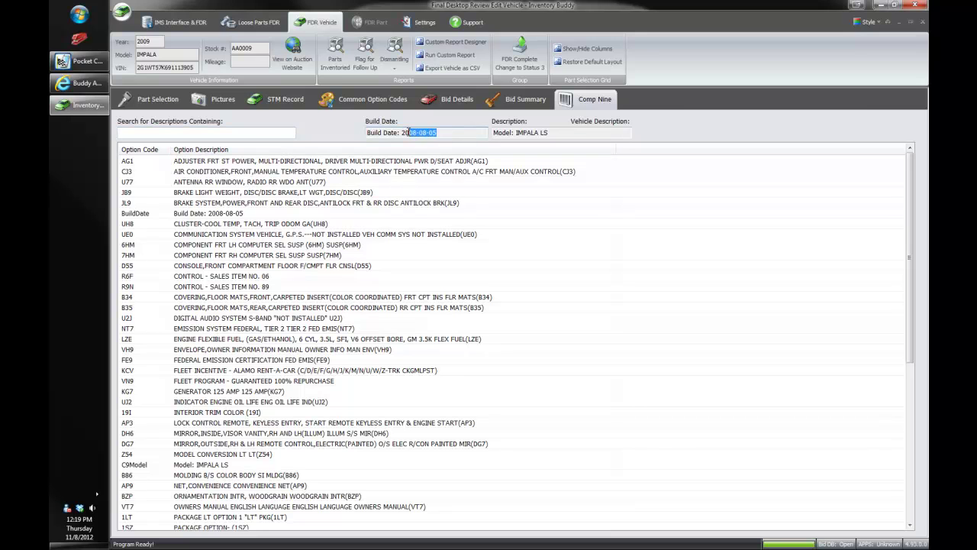
pyautogui.click(569, 132)
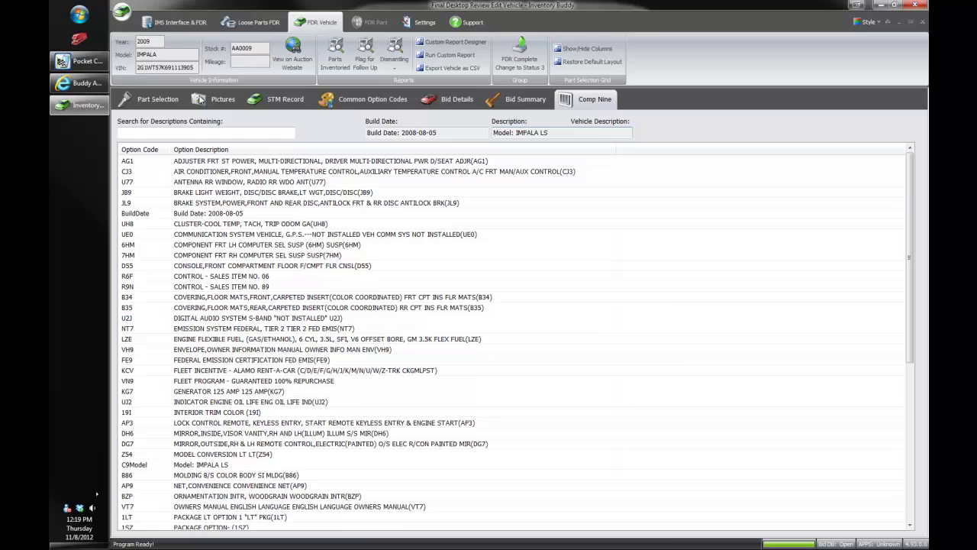
# Open the Comp Nine report on the handheld, search 'whee', close it, and return to the desktop window
pyautogui.click(80, 61)
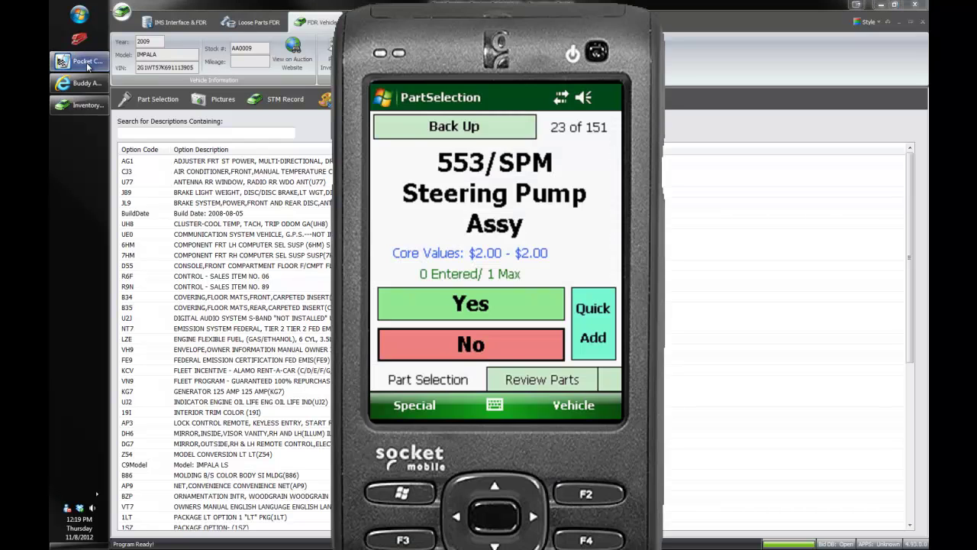
pyautogui.click(434, 409)
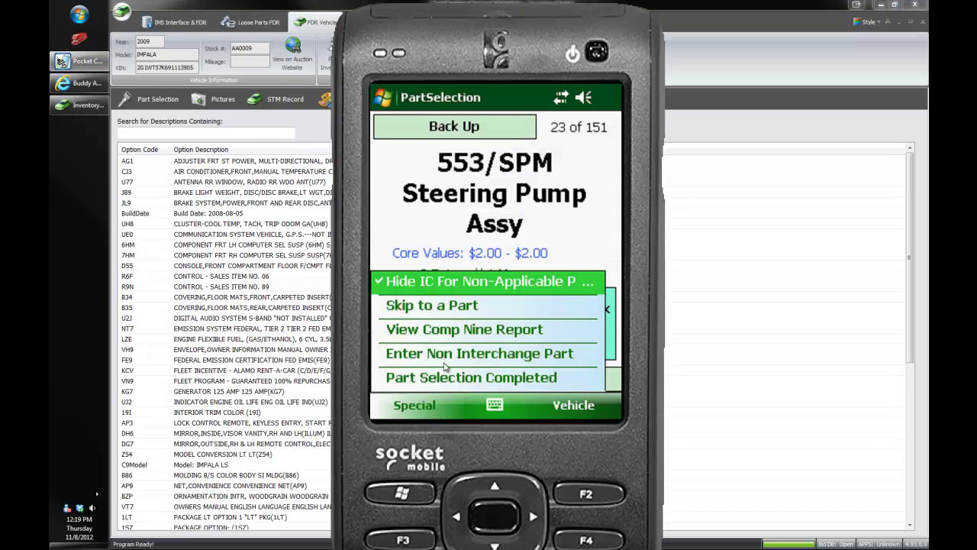
pyautogui.click(456, 331)
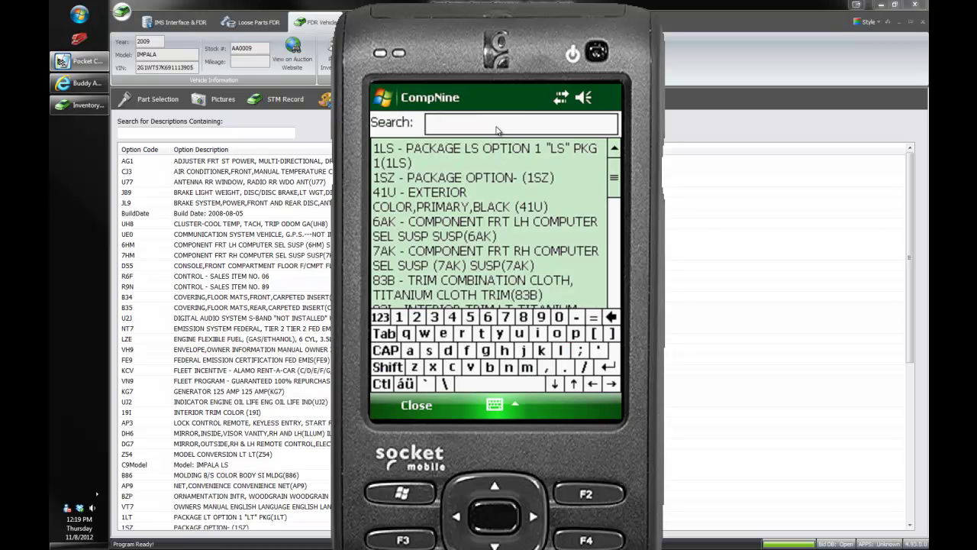
pyautogui.write('whee')
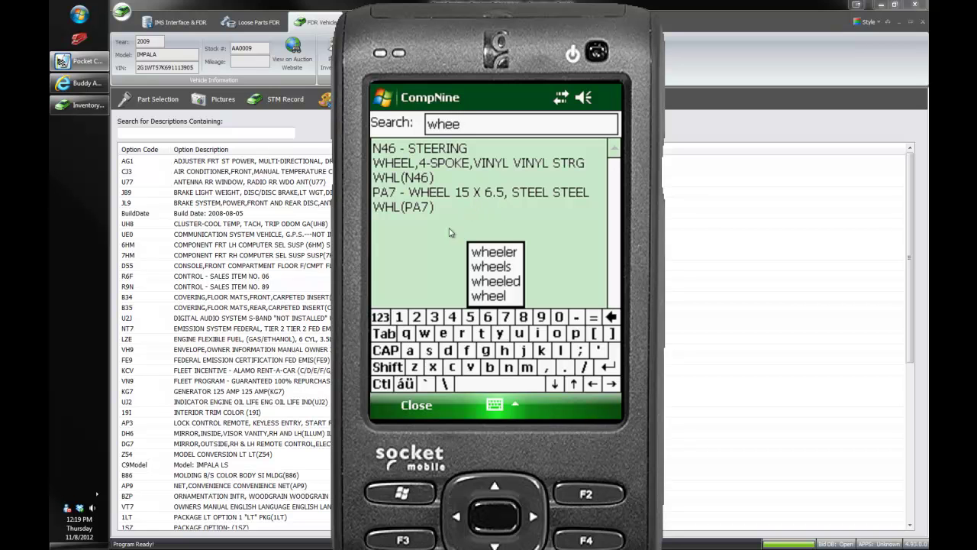
pyautogui.click(422, 408)
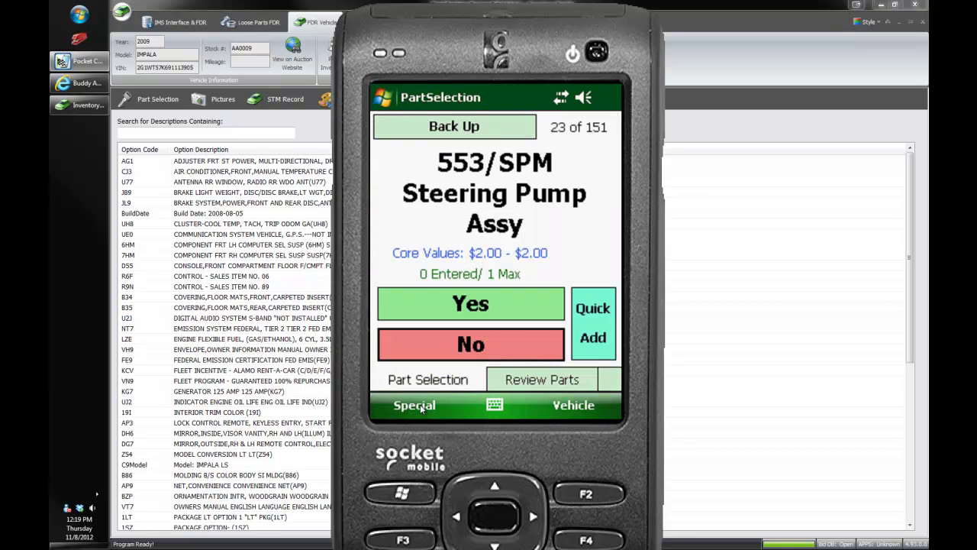
pyautogui.click(794, 4)
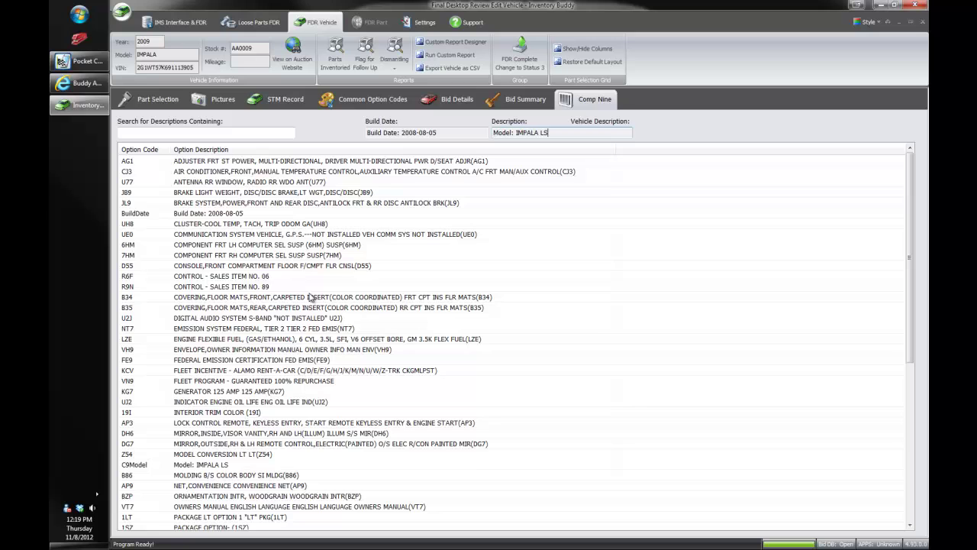
# Open Wheel part 560-05070 from the parts grid, review its bid status, and close it
pyautogui.click(161, 101)
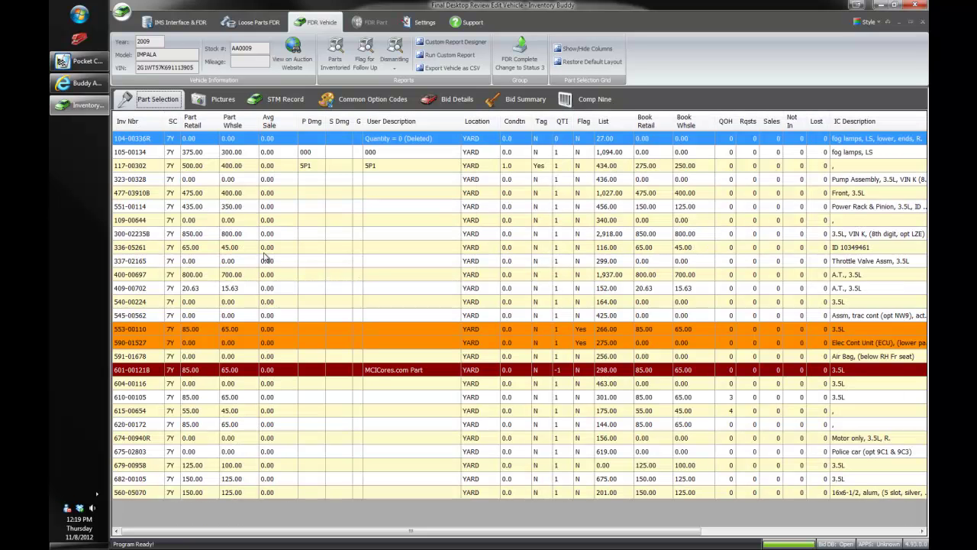
pyautogui.click(176, 496)
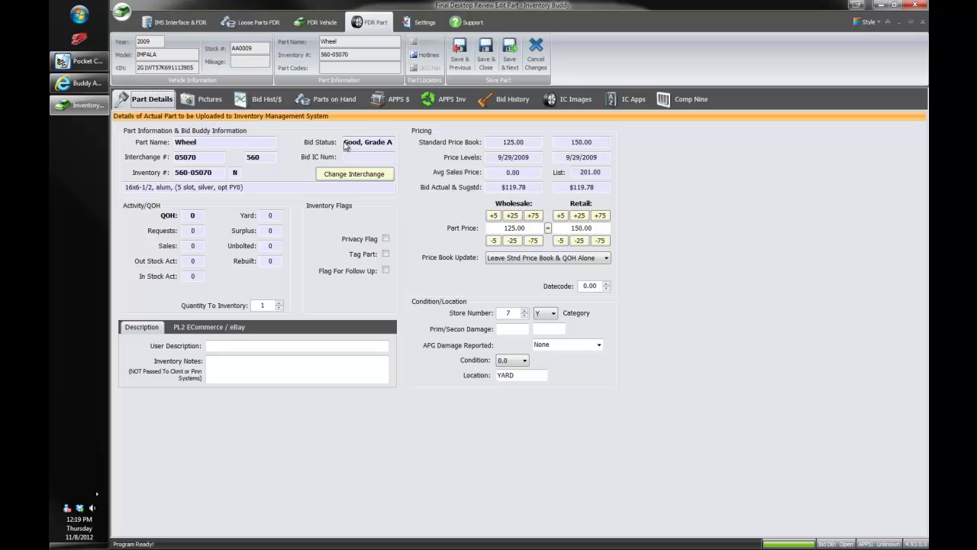
pyautogui.moveTo(344, 142); pyautogui.dragTo(404, 151)
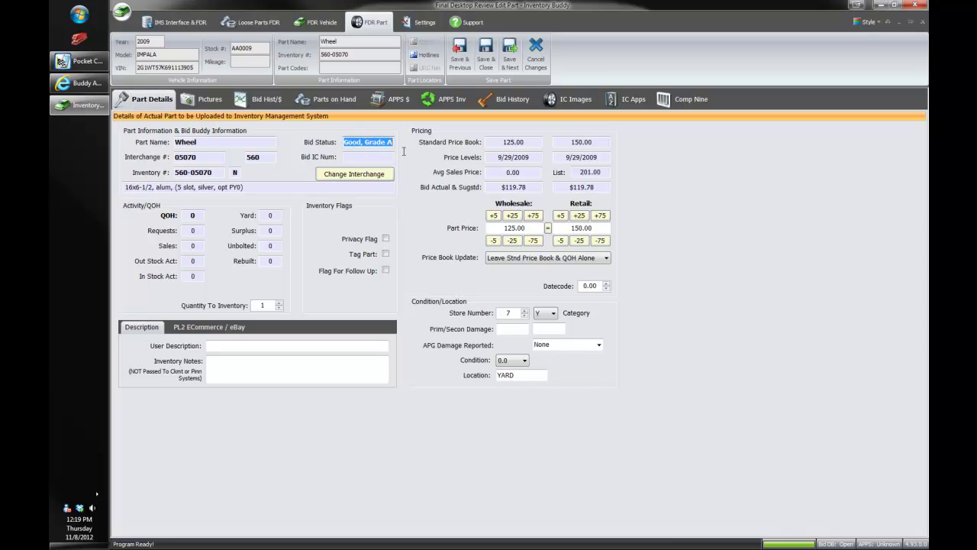
pyautogui.click(365, 157)
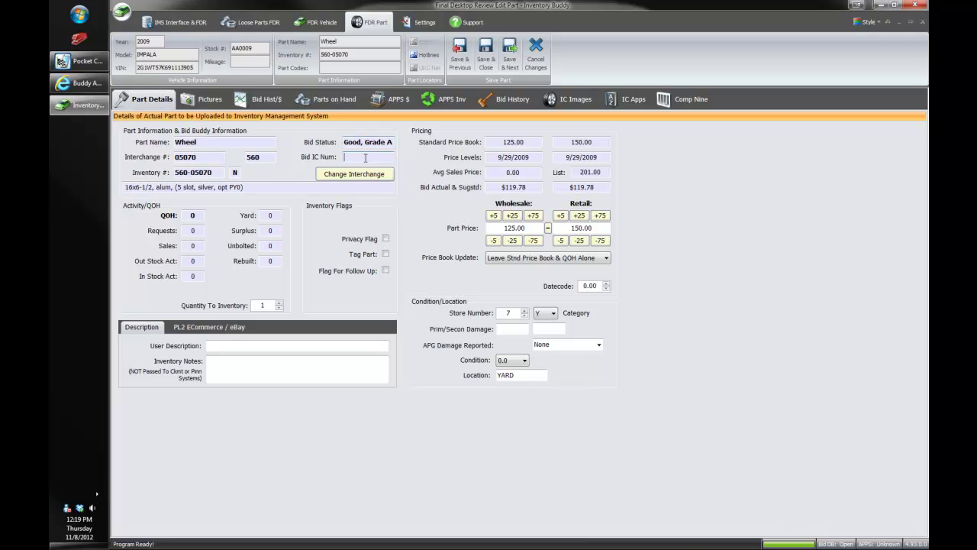
pyautogui.click(924, 23)
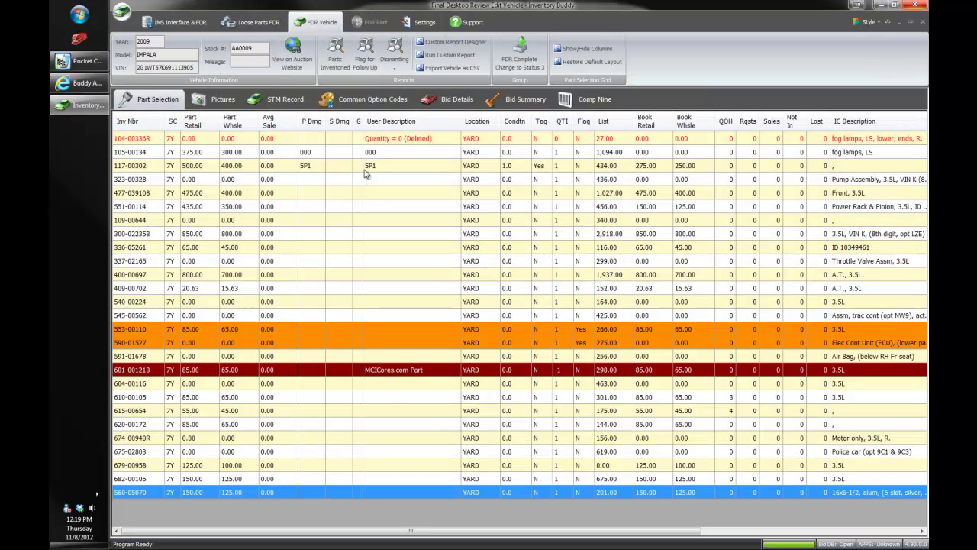
# Inspect engine assembly 300-02235B's interchange 02235B and $545.00 bids, then reopen 560-05070
pyautogui.click(322, 232)
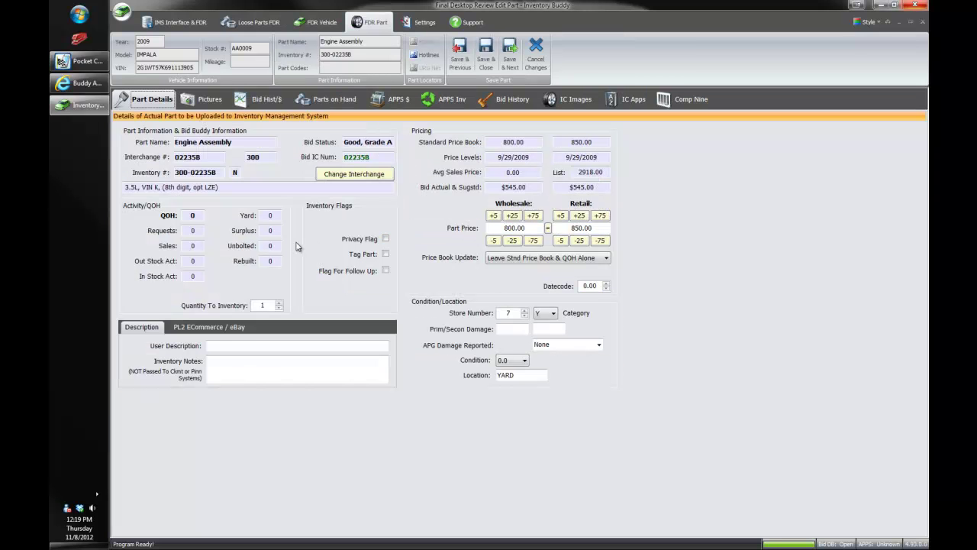
pyautogui.click(345, 140)
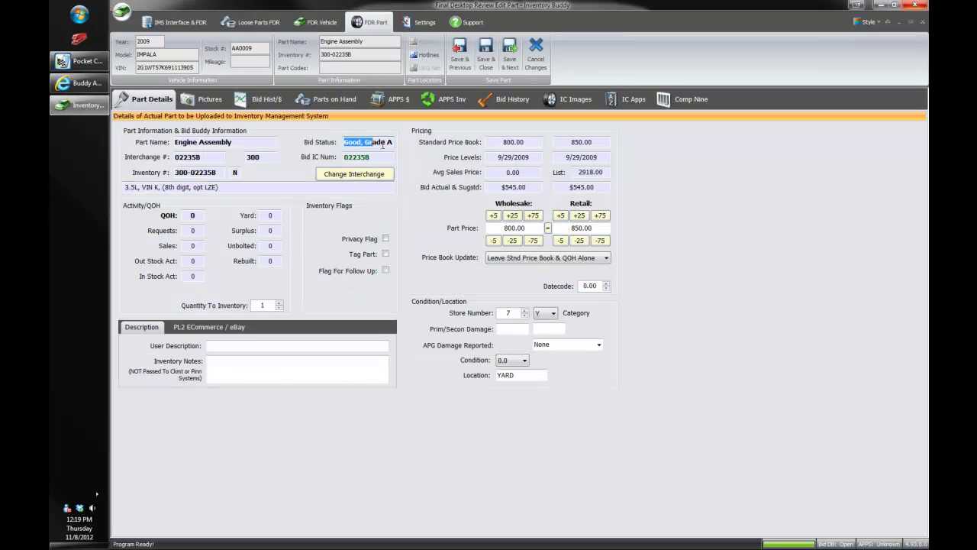
pyautogui.press('Tab')
pyautogui.click(382, 157)
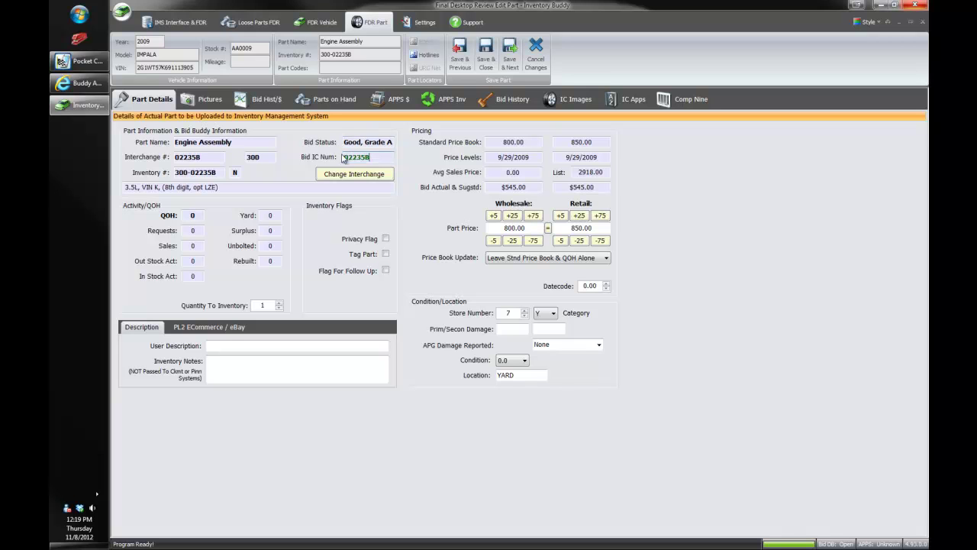
pyautogui.moveTo(201, 156); pyautogui.dragTo(175, 157)
pyautogui.click(206, 160)
pyautogui.moveTo(369, 156); pyautogui.dragTo(339, 153)
pyautogui.moveTo(495, 187); pyautogui.dragTo(546, 189)
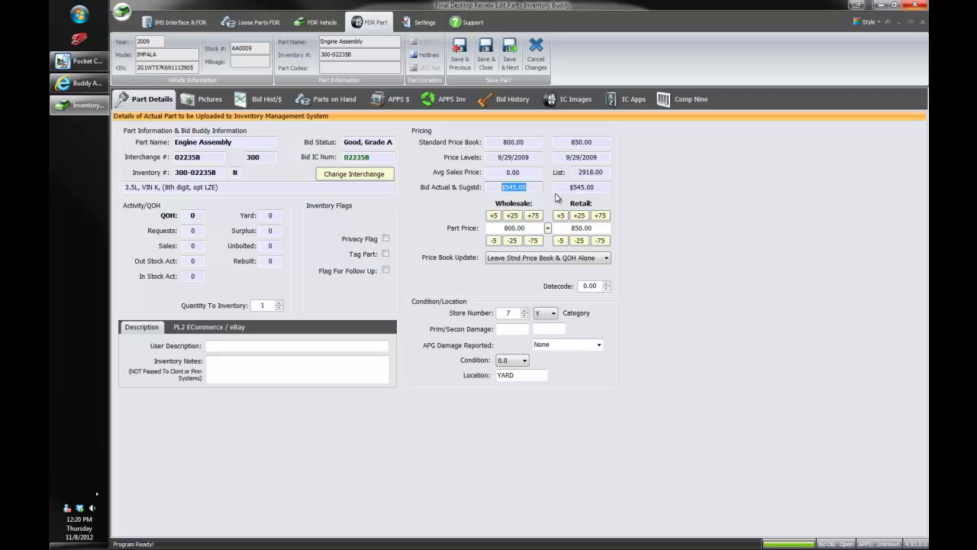
pyautogui.moveTo(569, 188); pyautogui.dragTo(602, 188)
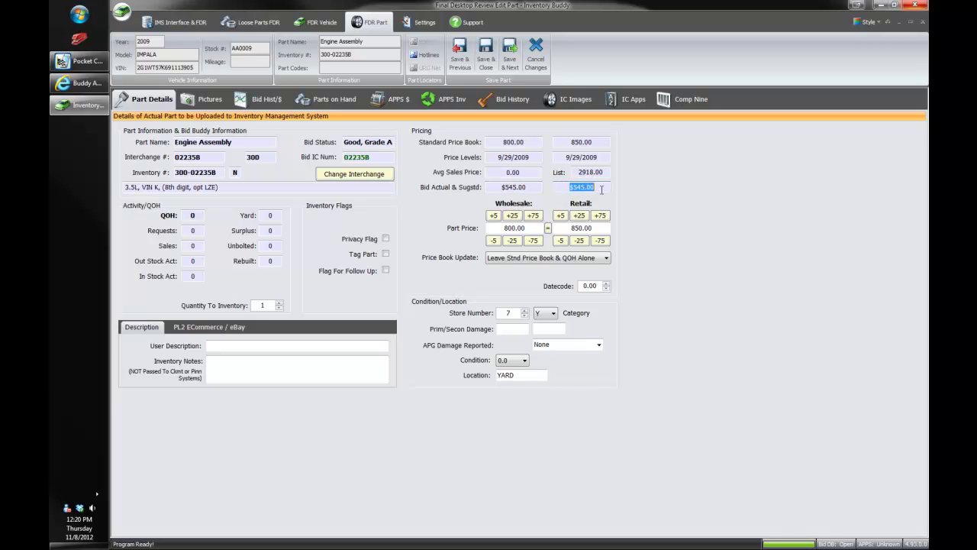
pyautogui.click(602, 188)
pyautogui.click(922, 21)
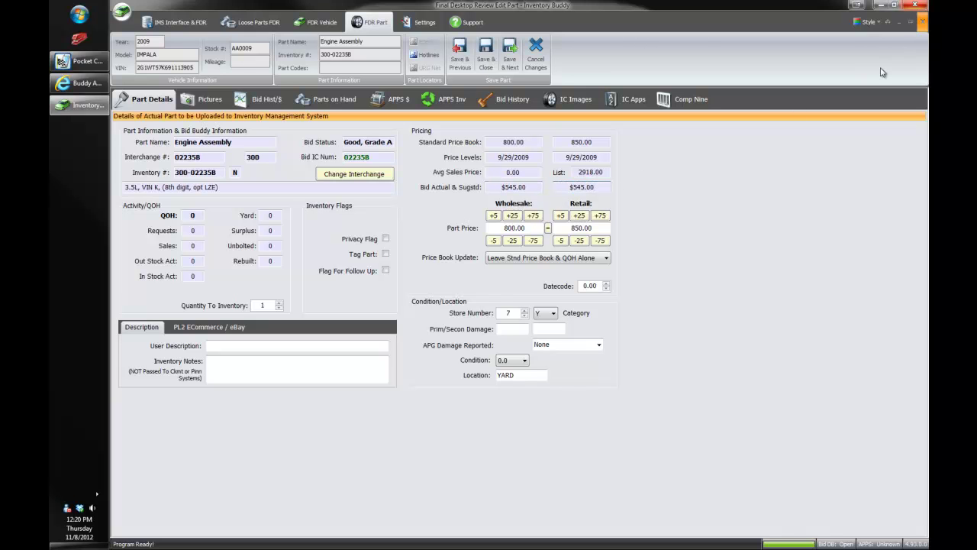
pyautogui.doubleClick(258, 492)
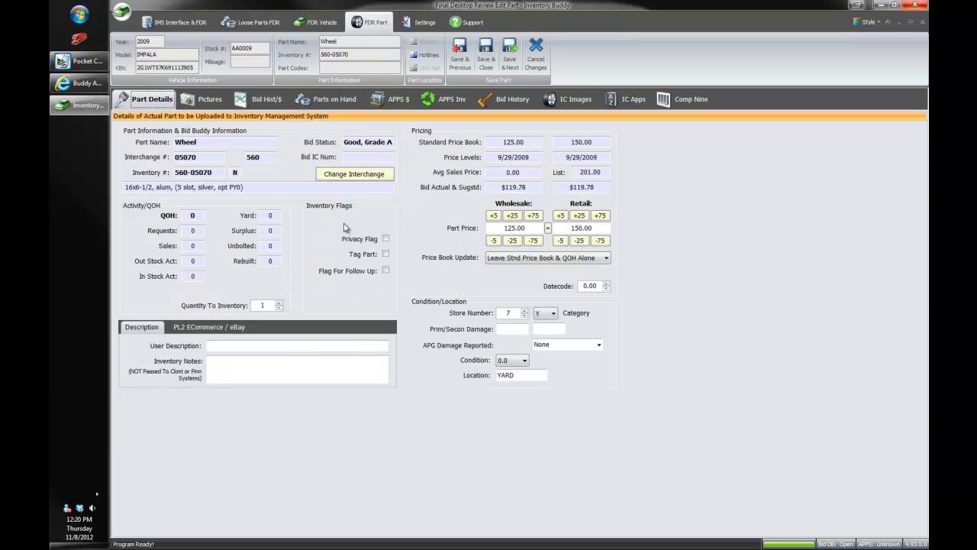
# Attach Dropbox photo 2012-10-19 12.08.42 to the Wheel and view its Bid Hist/$ statistics
pyautogui.click(209, 101)
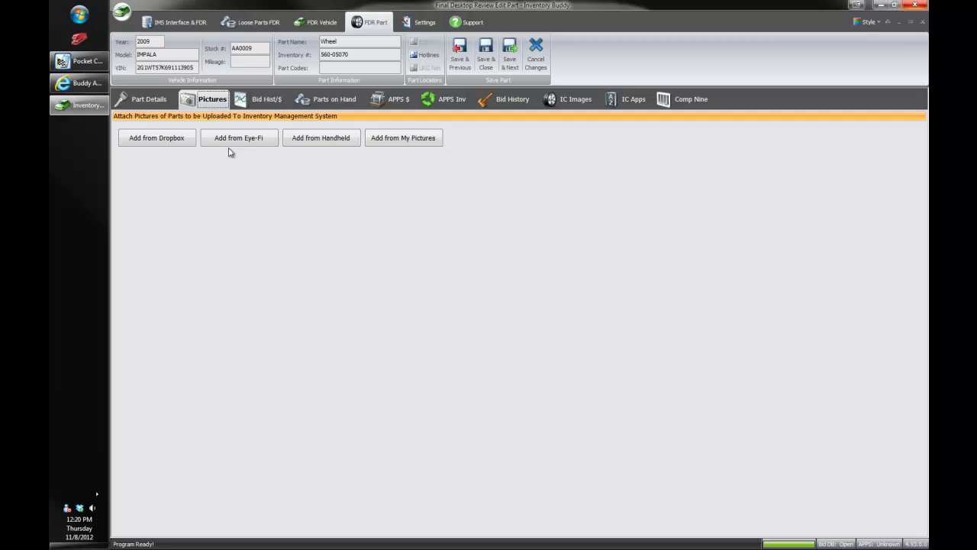
pyautogui.click(184, 147)
pyautogui.click(374, 213)
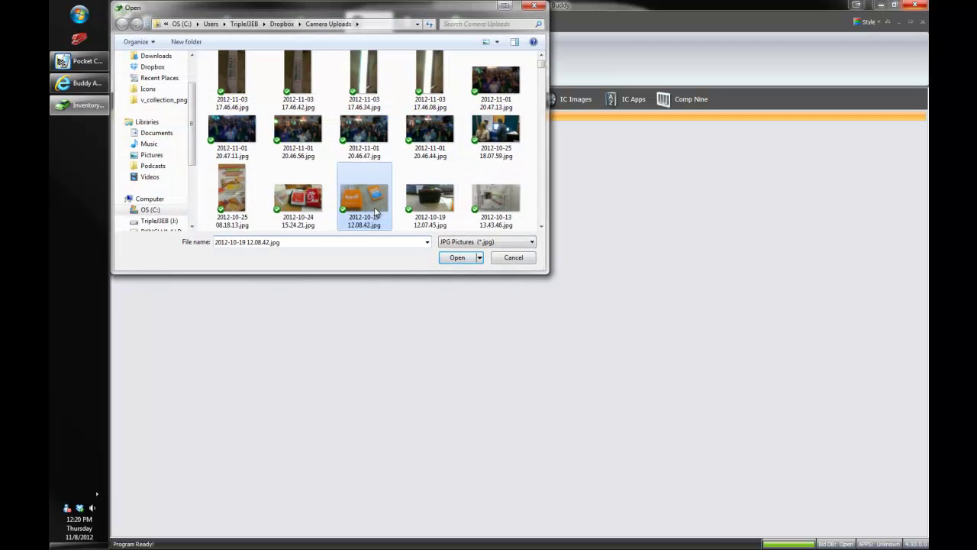
pyautogui.doubleClick(374, 213)
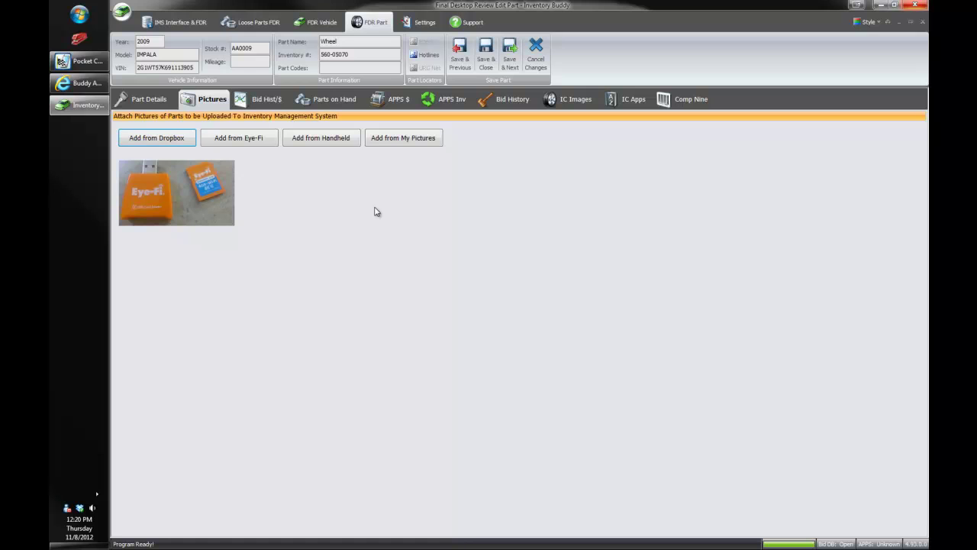
pyautogui.click(271, 104)
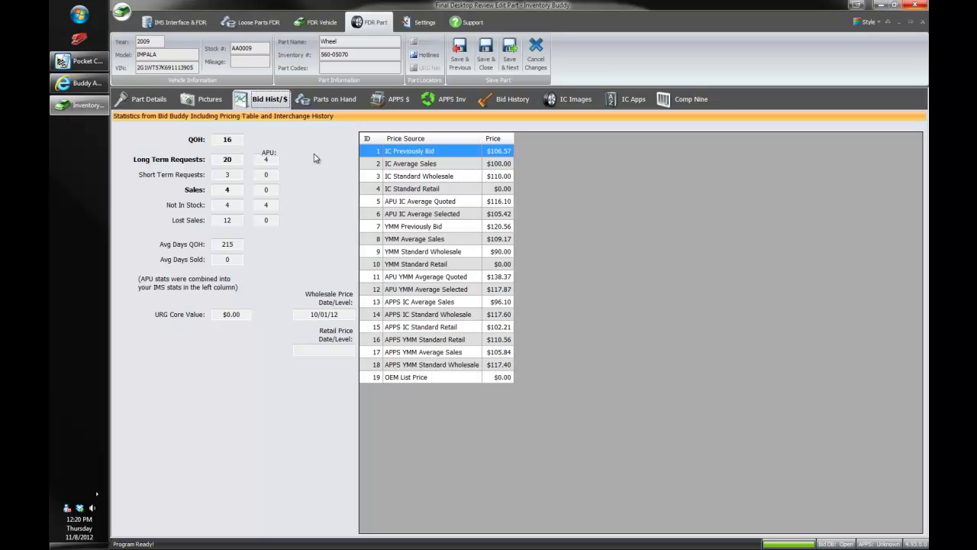
# Review the Wheel's parts on hand, APPS pricing (H & H Average Sales, Standard Retail) and APPS inventory
pyautogui.click(332, 100)
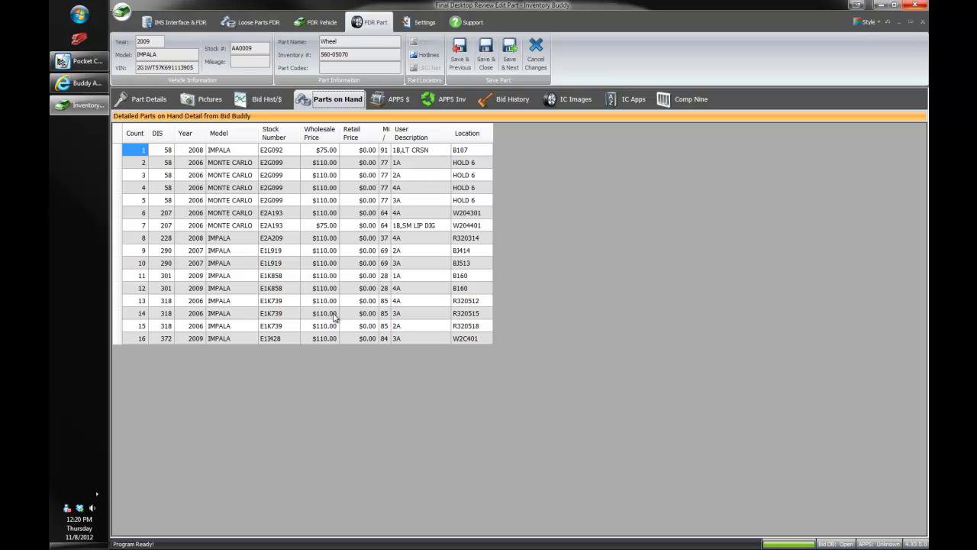
pyautogui.click(401, 106)
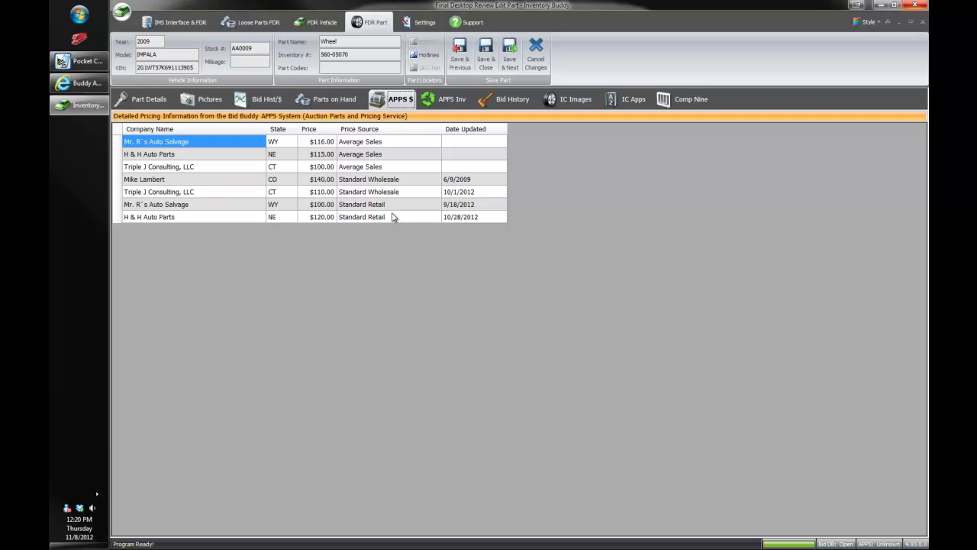
pyautogui.click(393, 156)
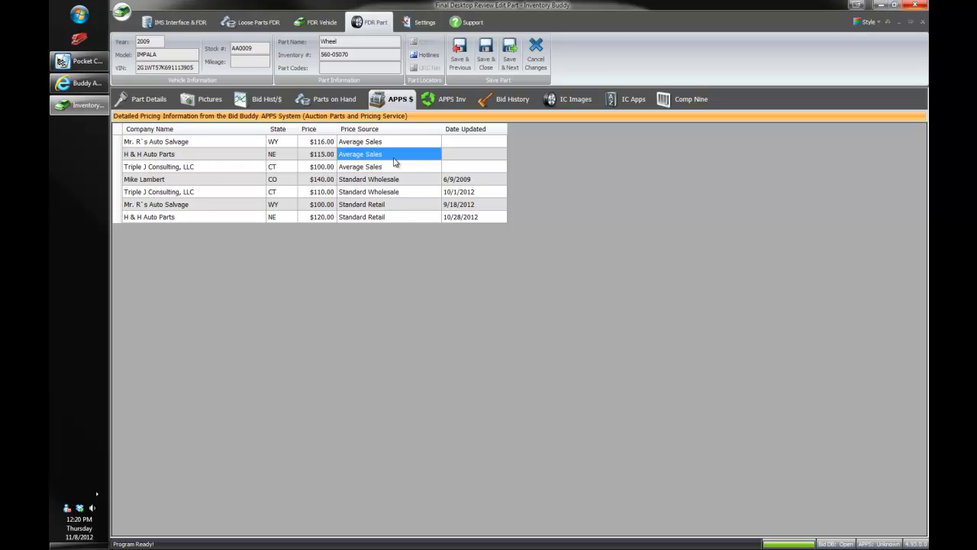
pyautogui.click(406, 209)
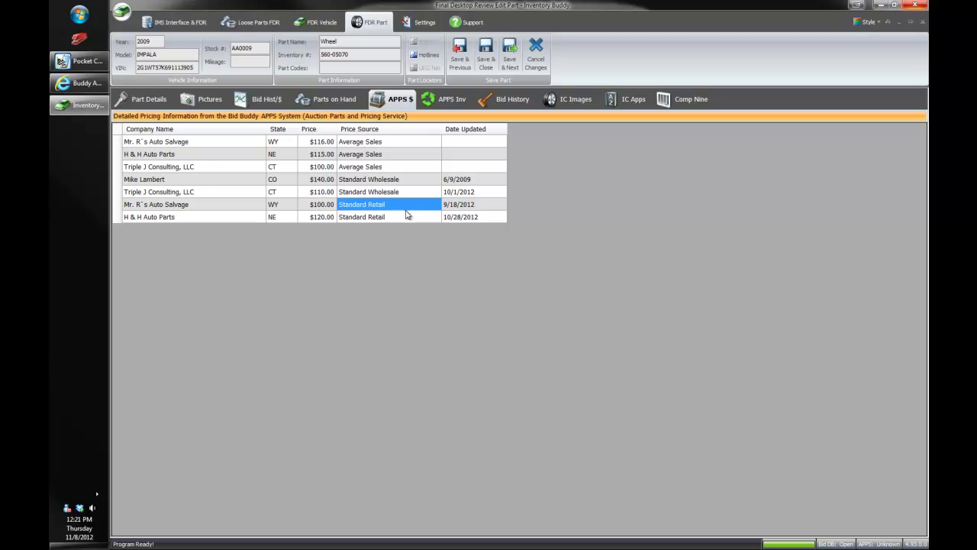
pyautogui.click(450, 99)
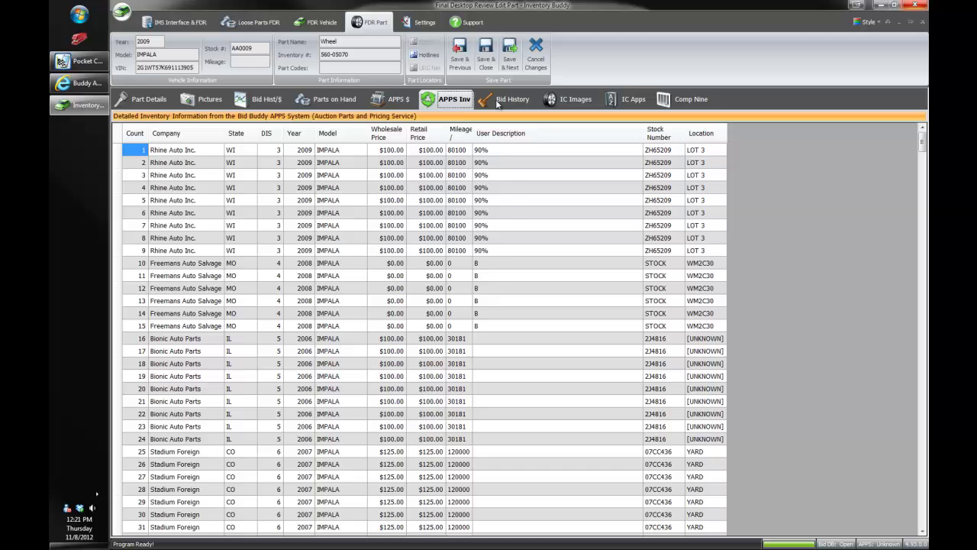
# Review the Wheel's bid history, interchange images, applications and Comp Nine options, then close it
pyautogui.click(498, 103)
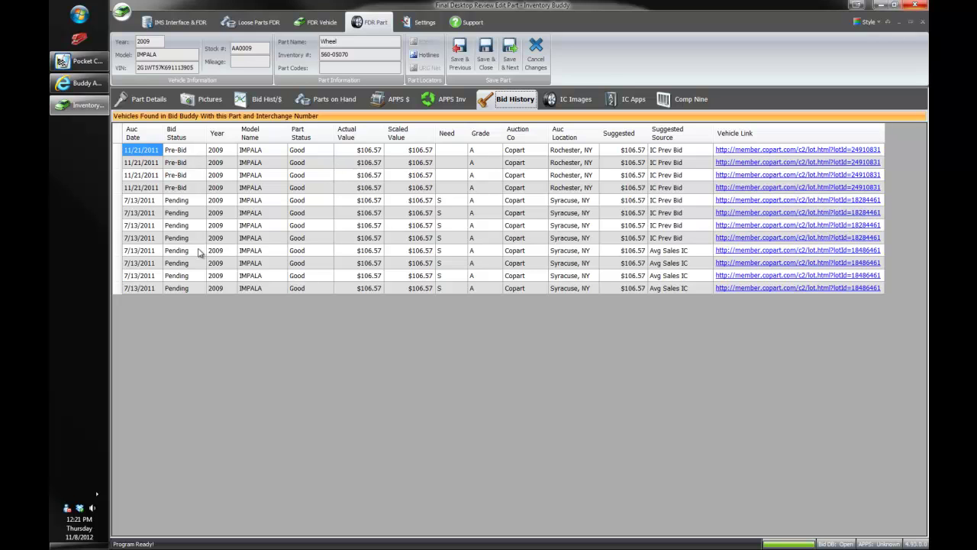
pyautogui.click(556, 99)
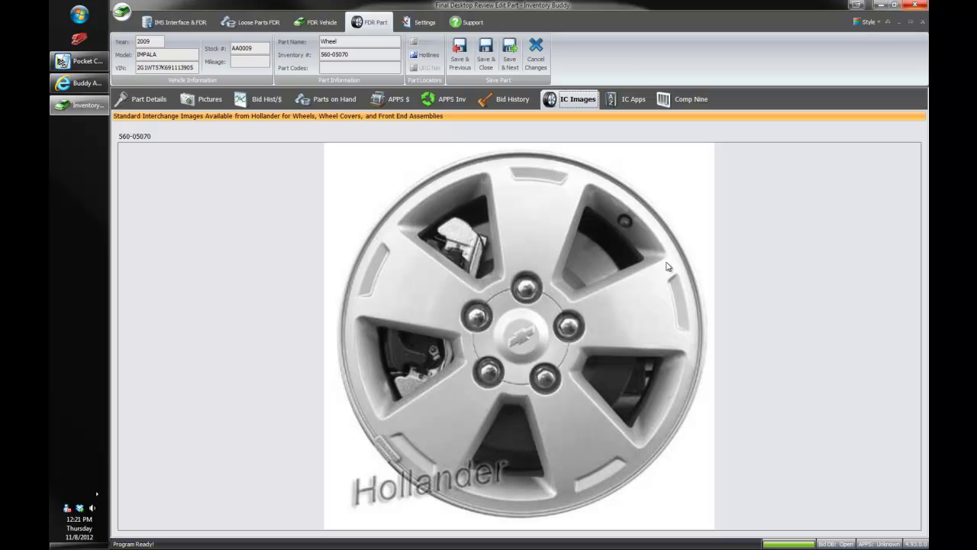
pyautogui.click(631, 102)
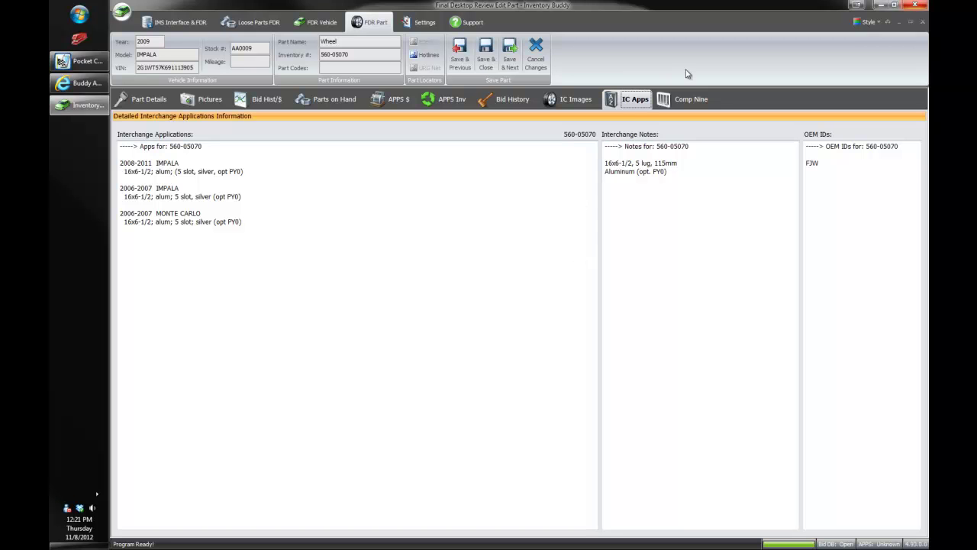
pyautogui.click(691, 99)
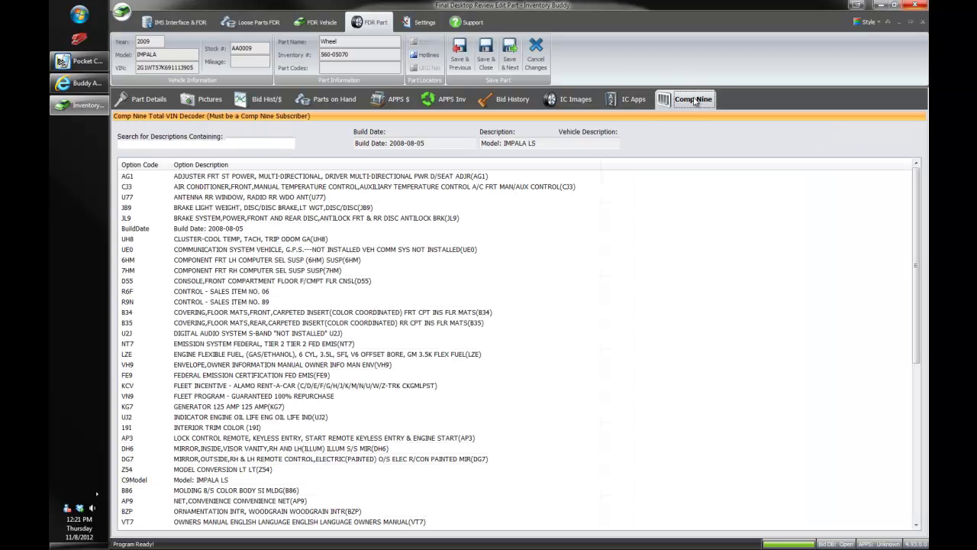
pyautogui.click(145, 101)
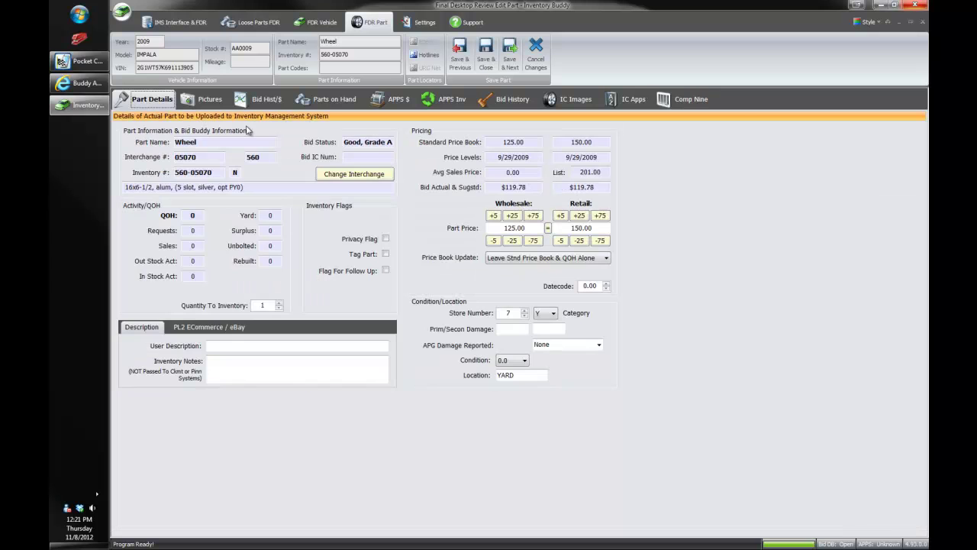
pyautogui.click(924, 23)
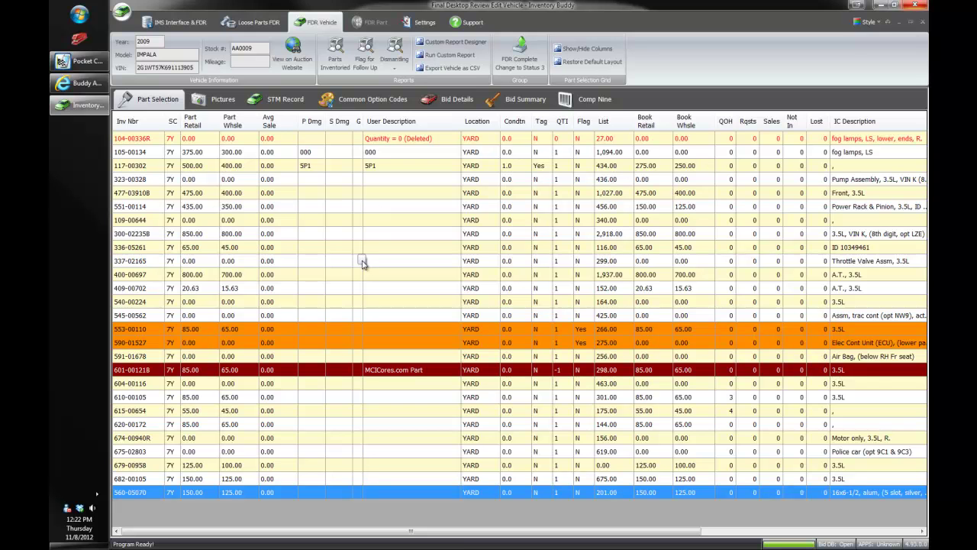
# On the handheld, finish part selection without exporting and look up loose stock number 5104
pyautogui.moveTo(77, 108)
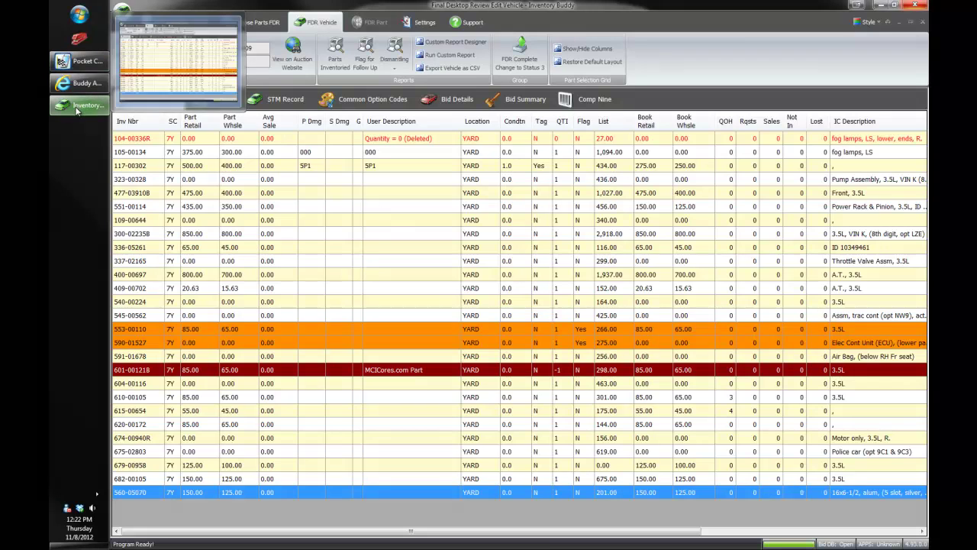
pyautogui.click(79, 61)
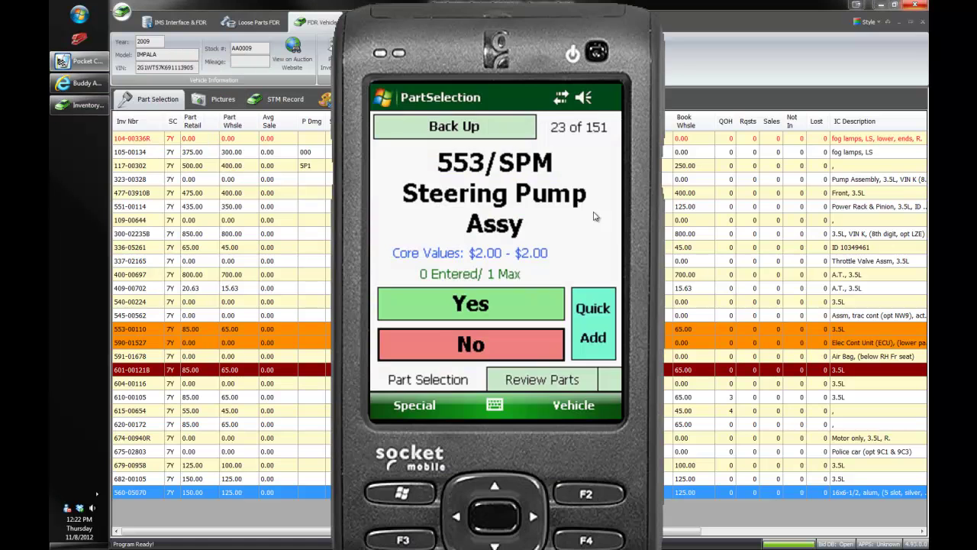
pyautogui.click(422, 412)
pyautogui.click(443, 379)
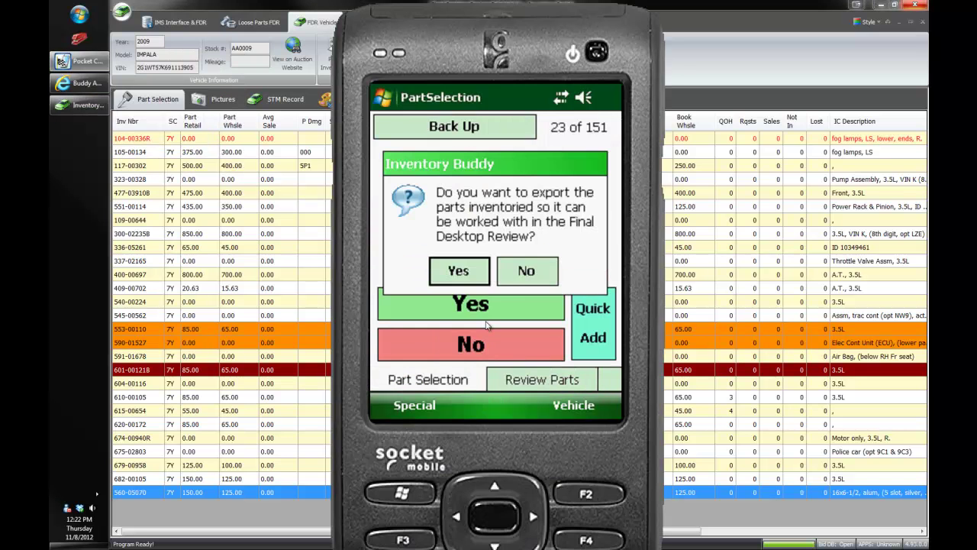
pyautogui.click(520, 277)
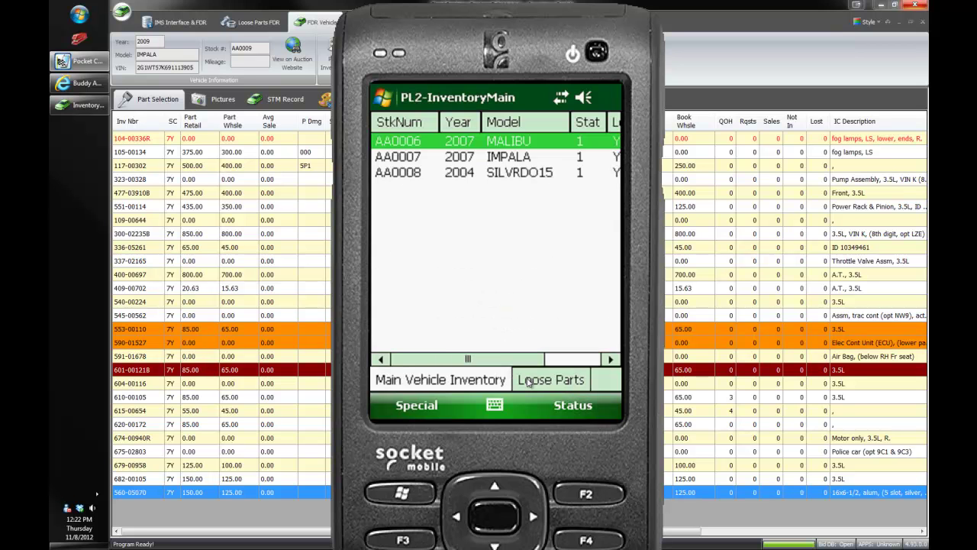
pyautogui.click(530, 382)
pyautogui.click(439, 213)
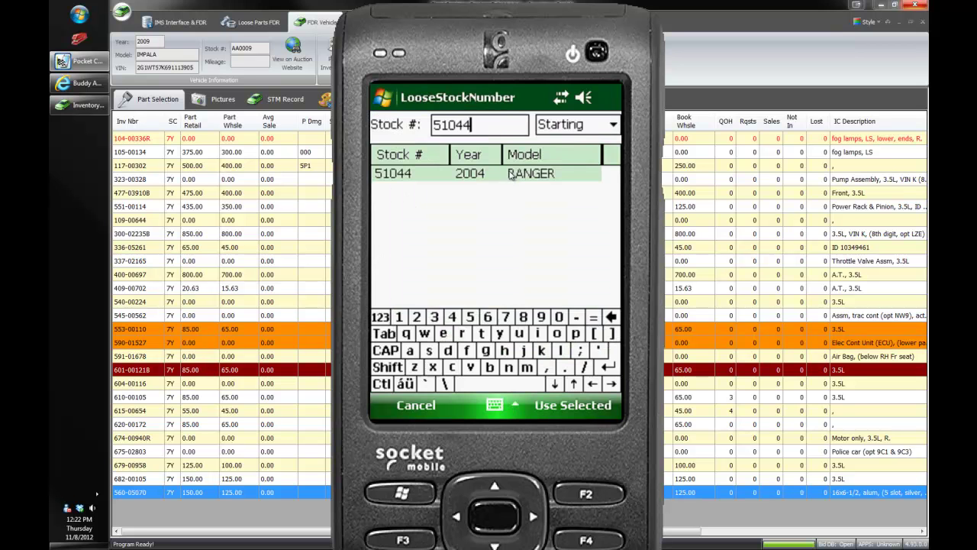
pyautogui.press('BackSpace')
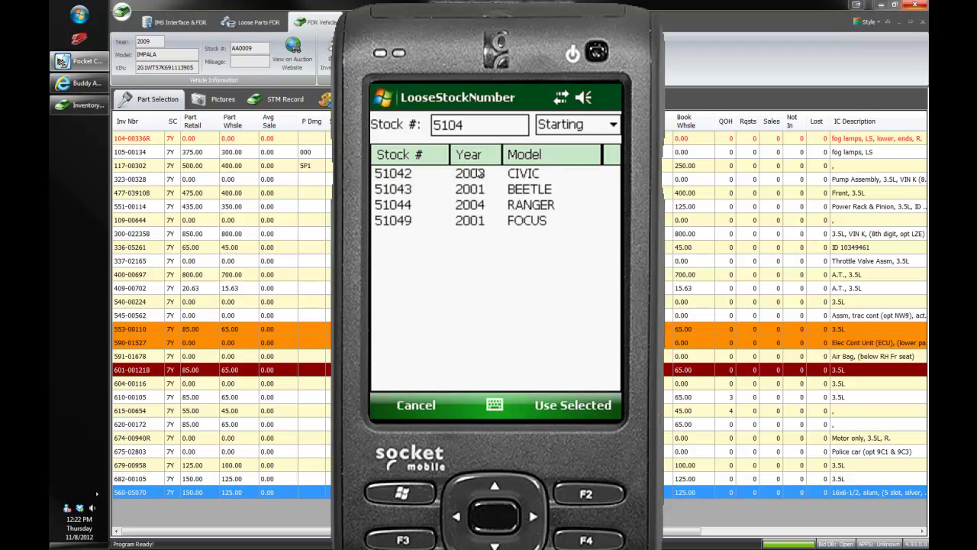
# Bulk-delete all parts of the 2001 BEETLE, stock 51043, and return to the 5104 lookup
pyautogui.click(511, 191)
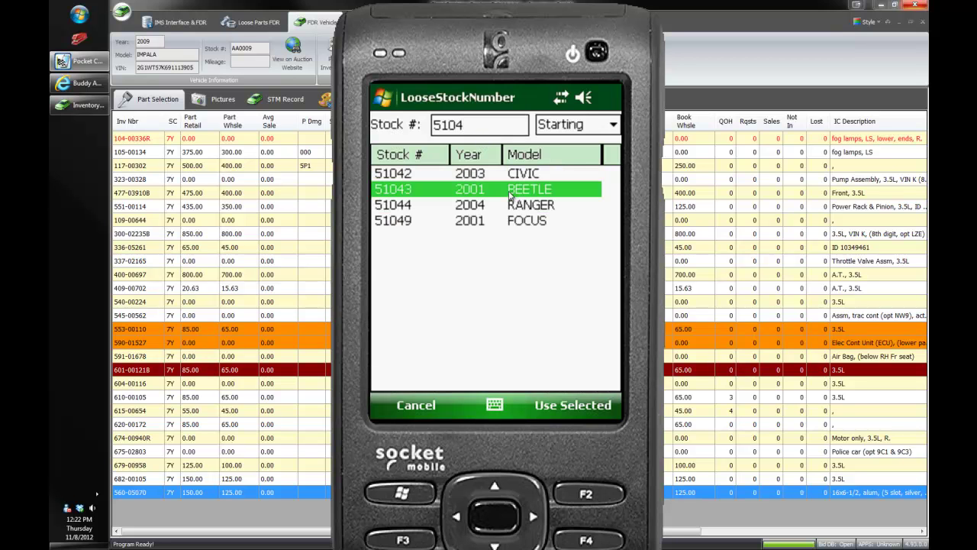
pyautogui.click(562, 405)
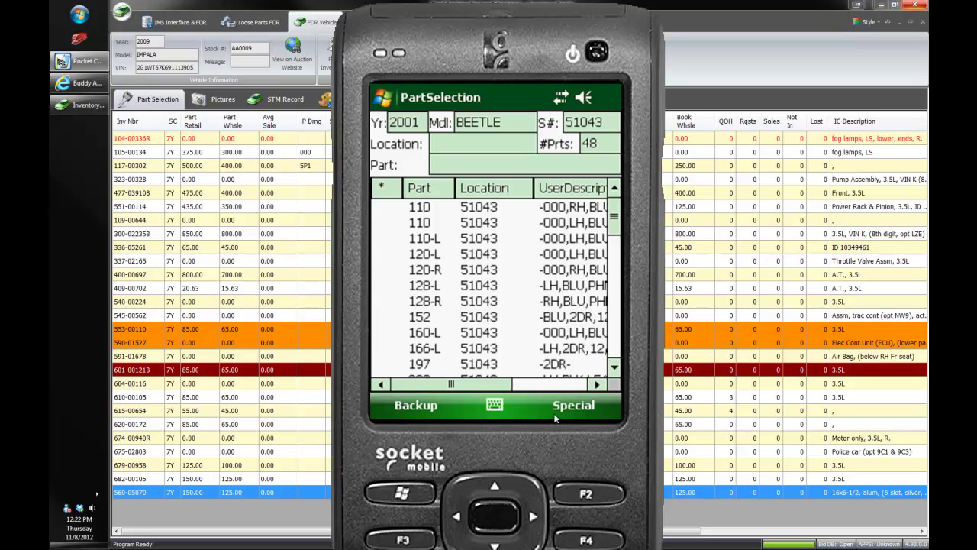
pyautogui.click(556, 410)
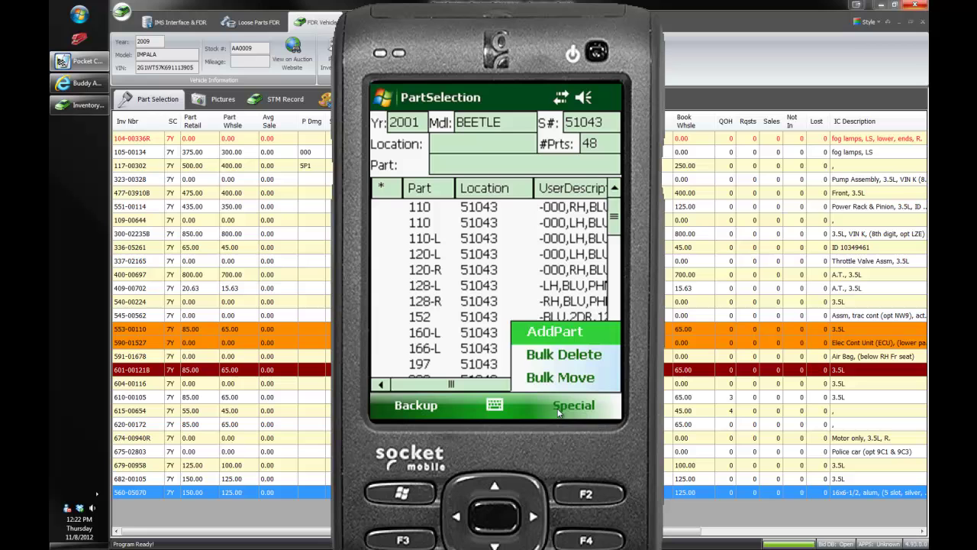
pyautogui.click(568, 358)
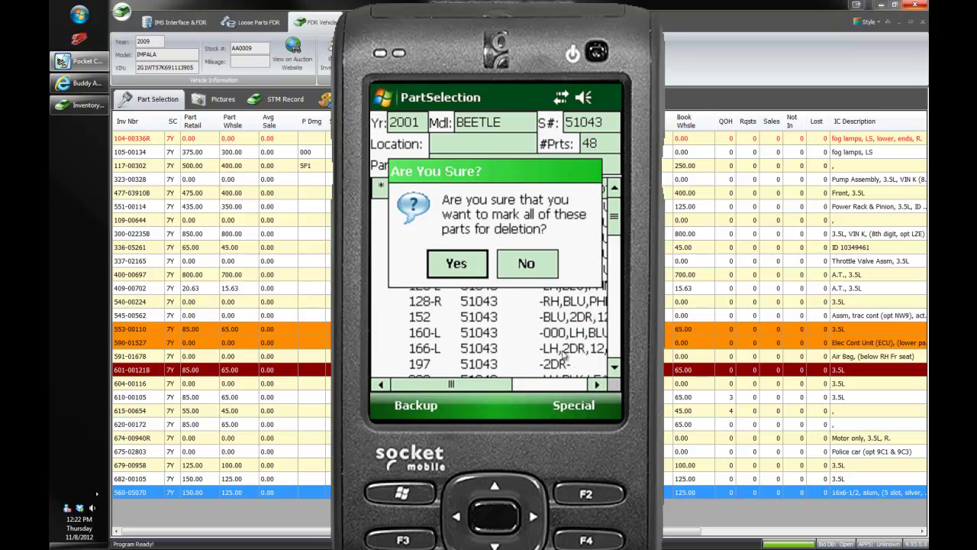
pyautogui.click(457, 265)
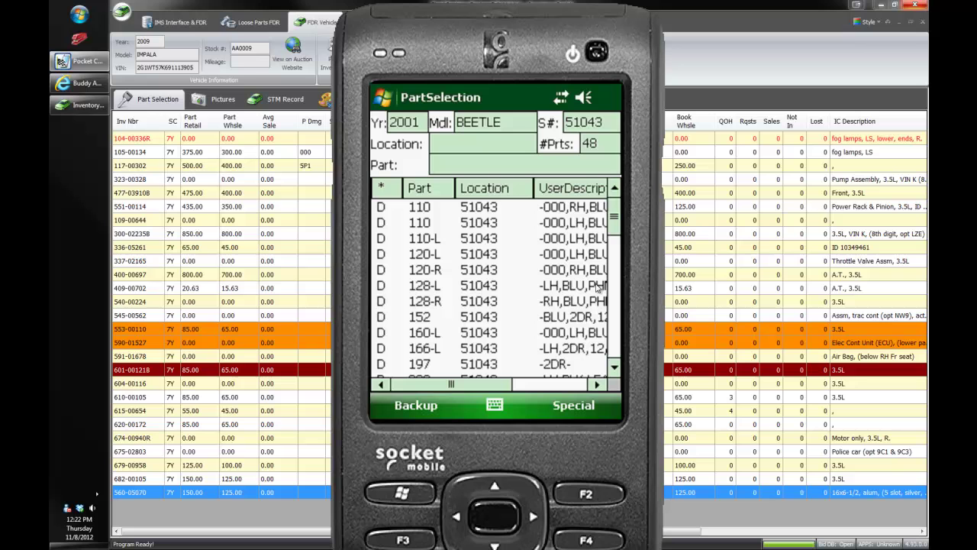
pyautogui.click(582, 413)
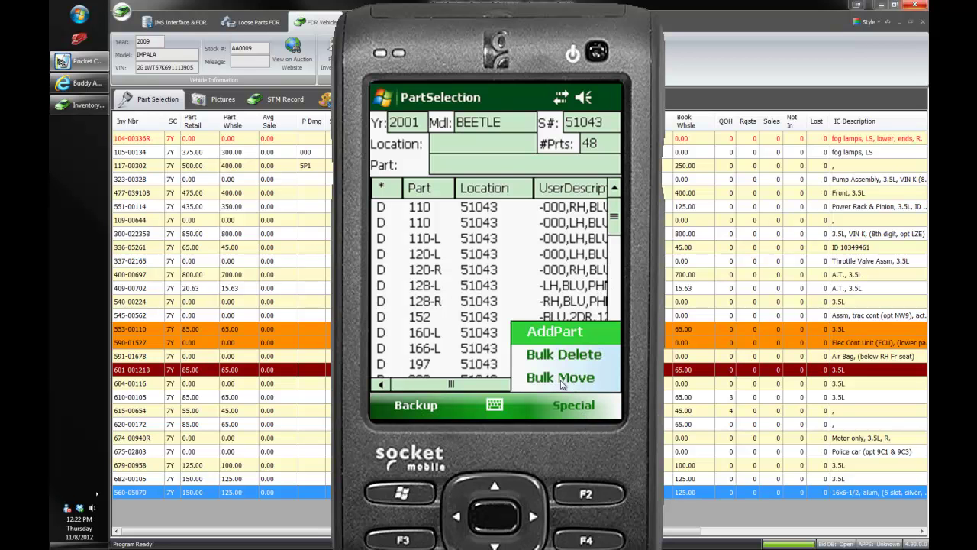
pyautogui.click(579, 410)
pyautogui.click(425, 409)
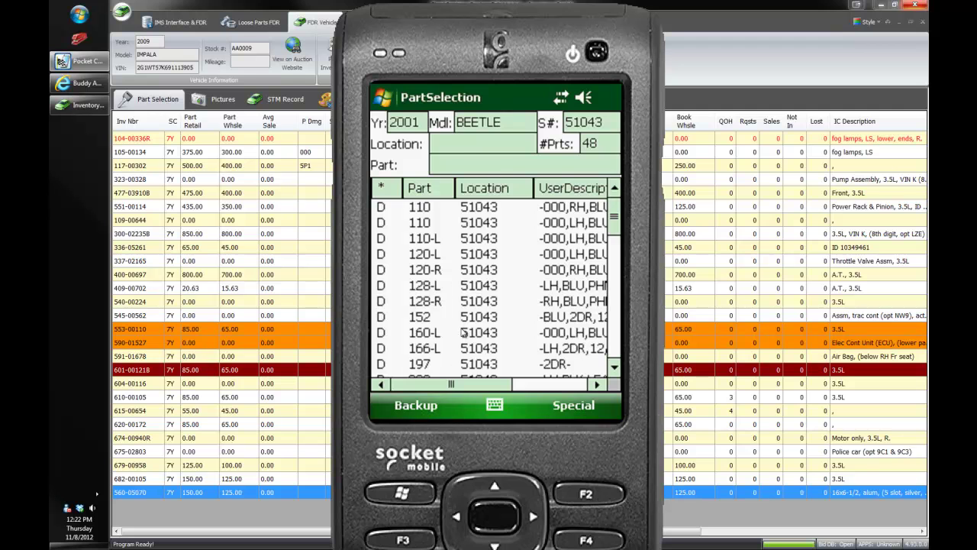
pyautogui.press('BackSpace')
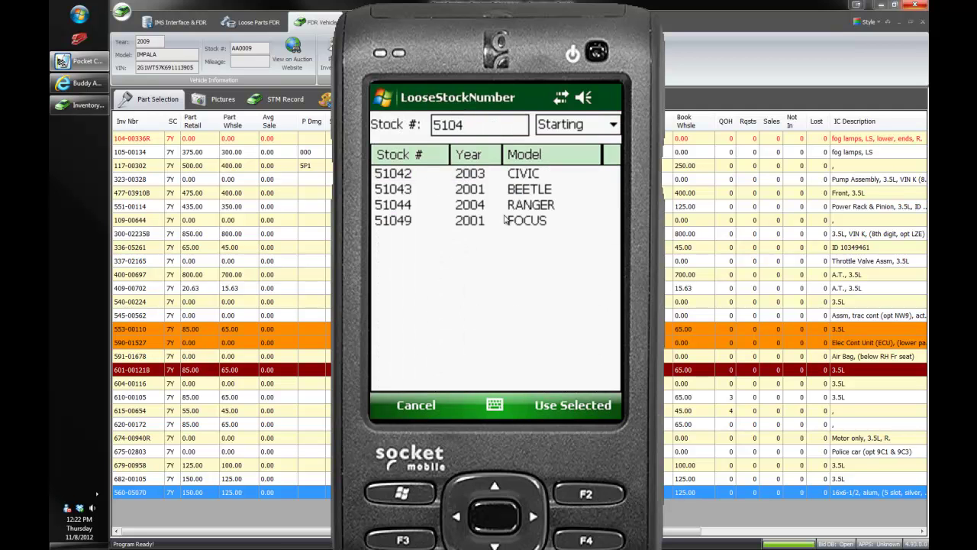
# Open part 300 of the 2003 CIVIC, stock 51042, for editing
pyautogui.click(515, 176)
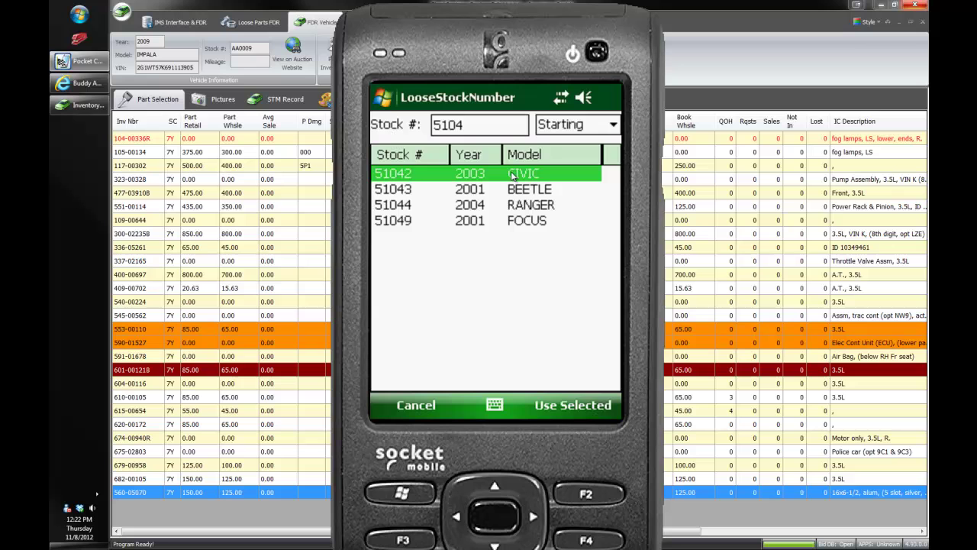
pyautogui.click(558, 416)
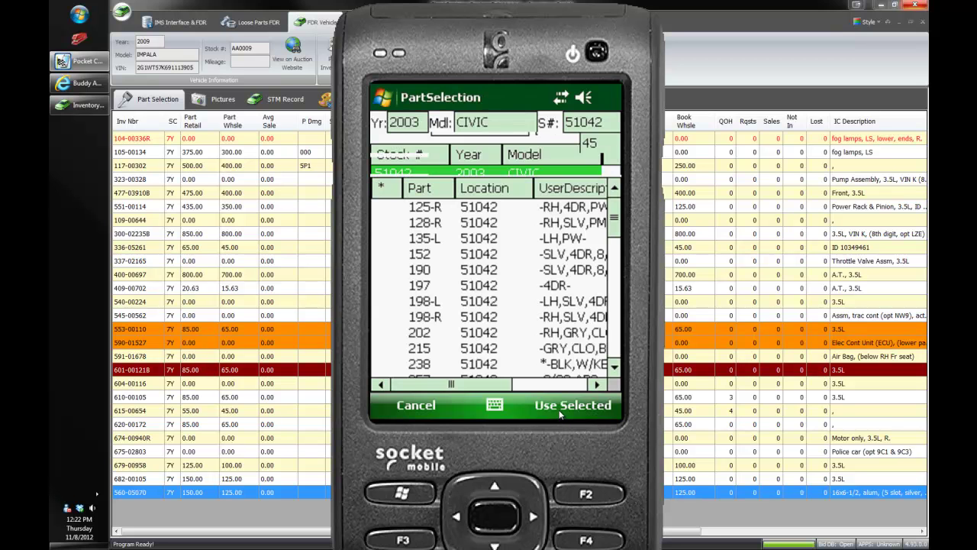
pyautogui.click(618, 313)
pyautogui.click(447, 334)
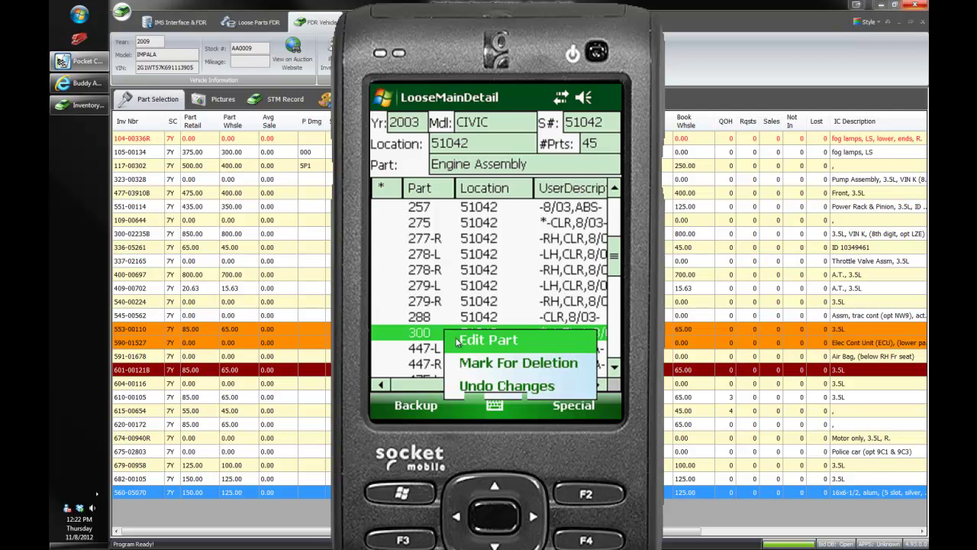
pyautogui.click(488, 340)
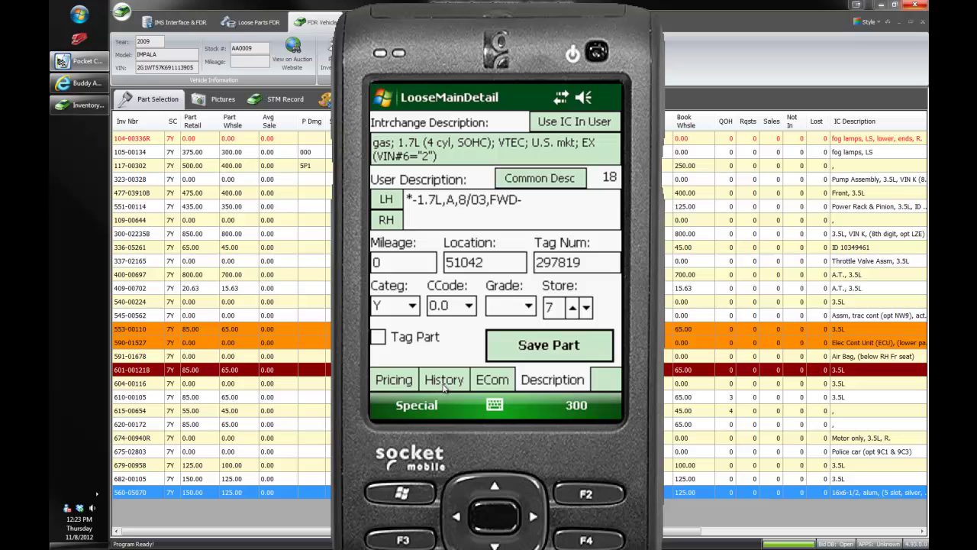
# Review part 300's pricing, history and description, save it, and switch to Inventory Buddy
pyautogui.click(394, 382)
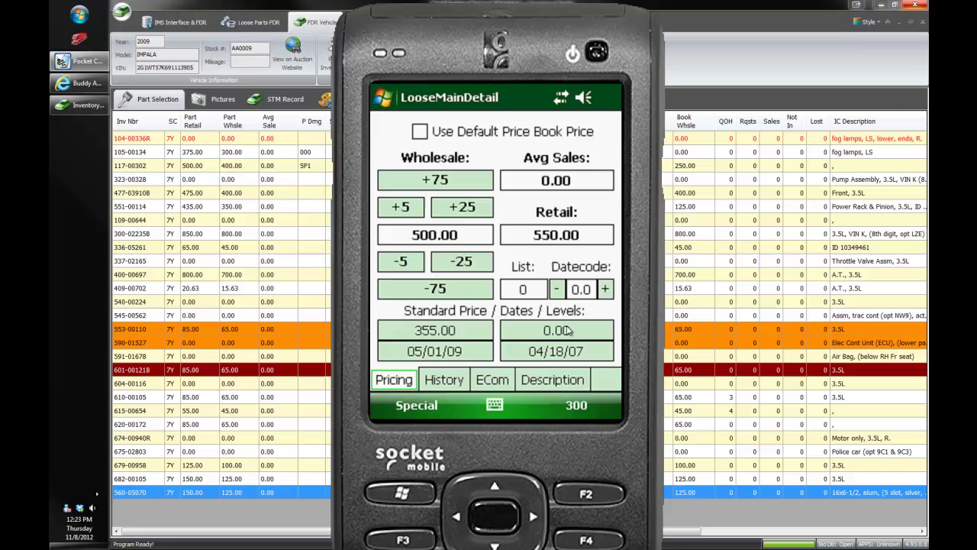
pyautogui.click(445, 381)
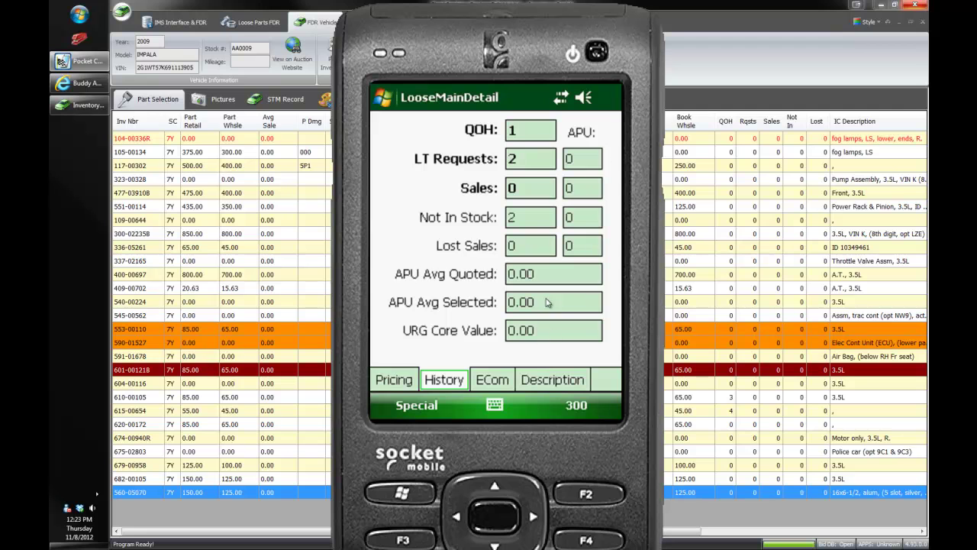
pyautogui.click(535, 382)
pyautogui.click(496, 347)
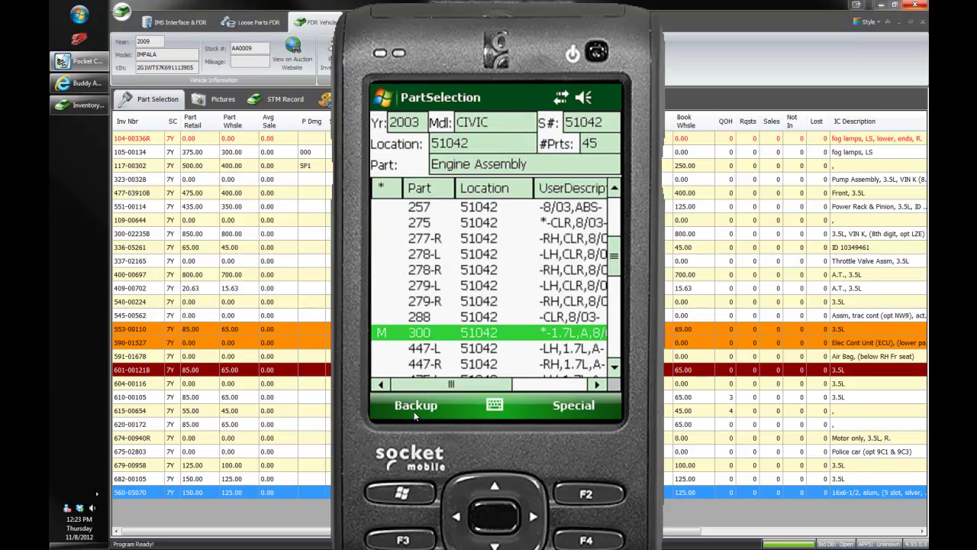
pyautogui.click(707, 69)
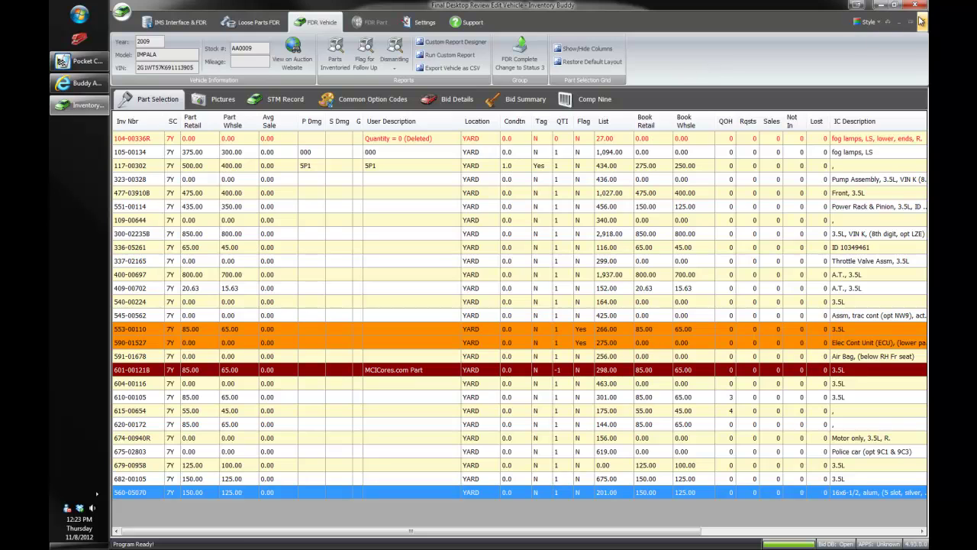
# Load the handheld's loose changes file, exclude the TEST2 Speedometer from export, and open the 2002 MAXIMA Front Door
pyautogui.click(924, 23)
pyautogui.click(732, 179)
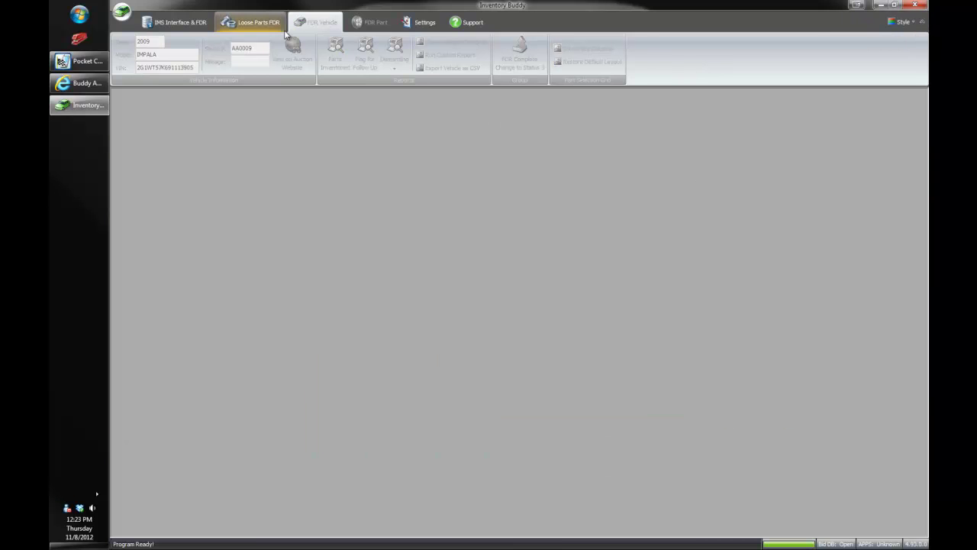
pyautogui.click(257, 20)
pyautogui.click(146, 52)
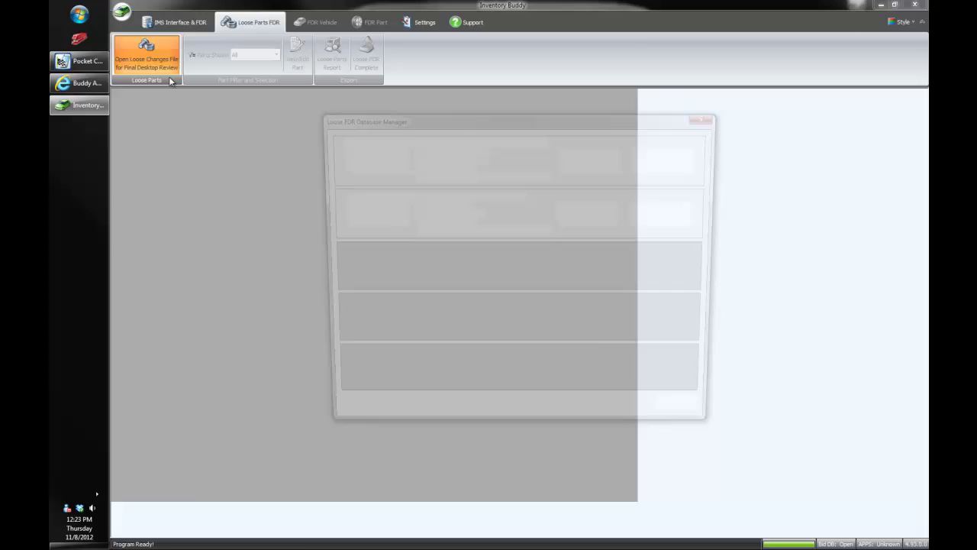
pyautogui.click(374, 161)
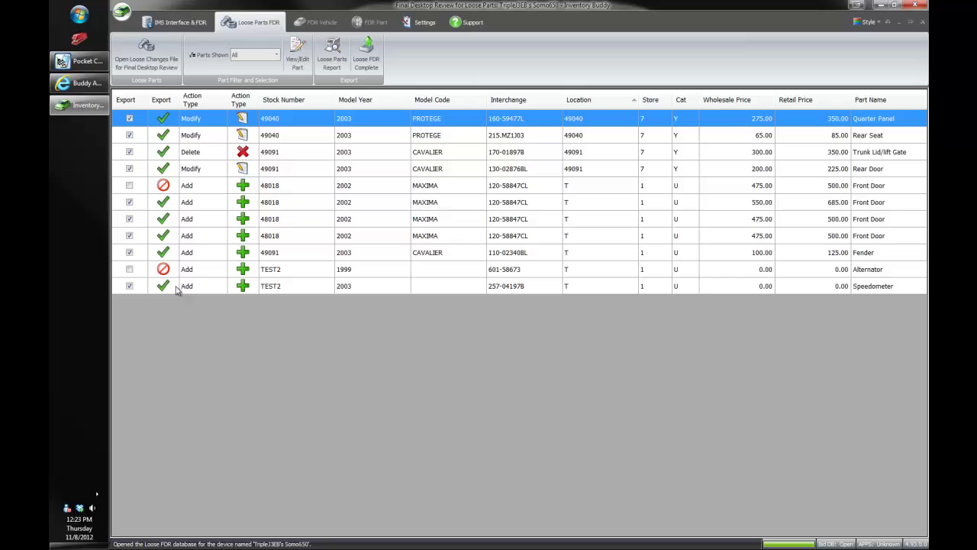
pyautogui.click(130, 287)
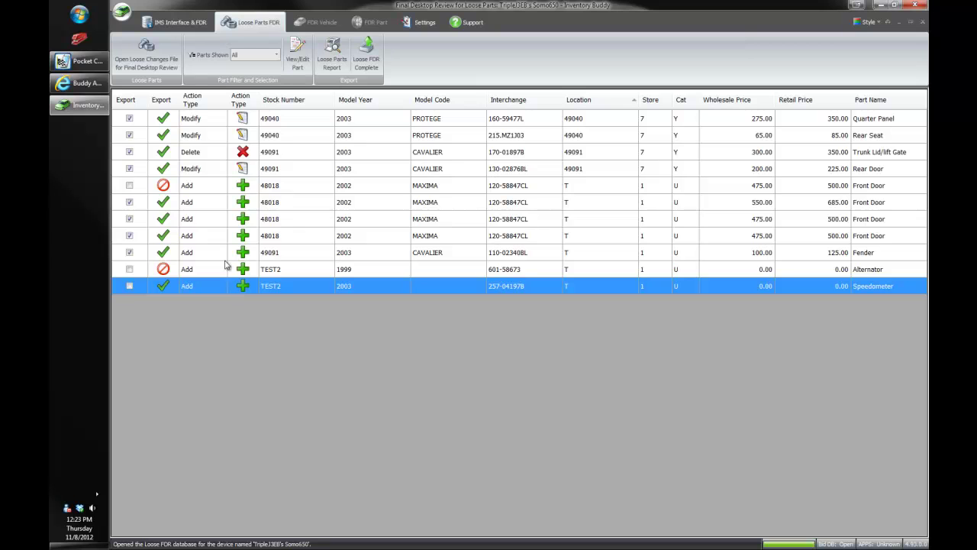
pyautogui.click(217, 221)
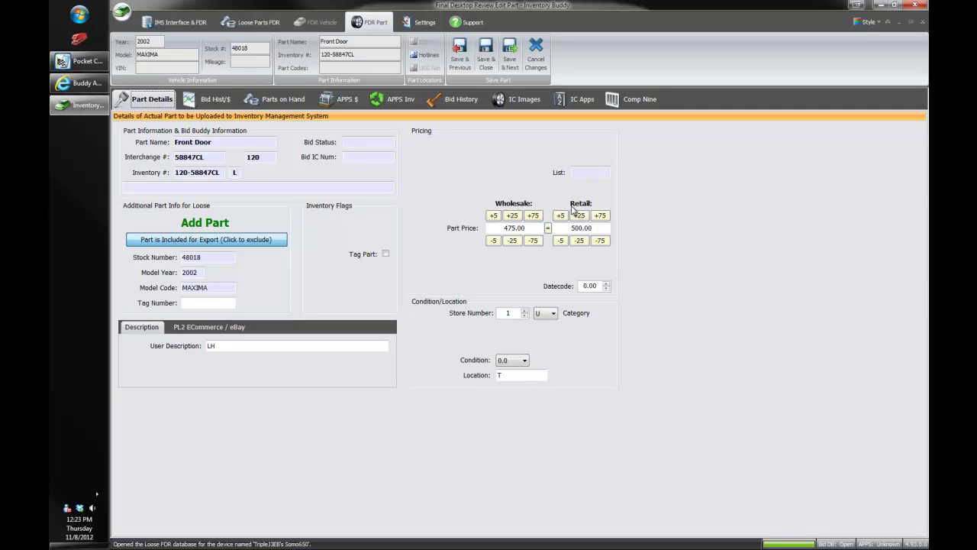
# Browse the Front Door's Bid Hist/$, IC Images and IC Apps tabs, then close it
pyautogui.click(227, 101)
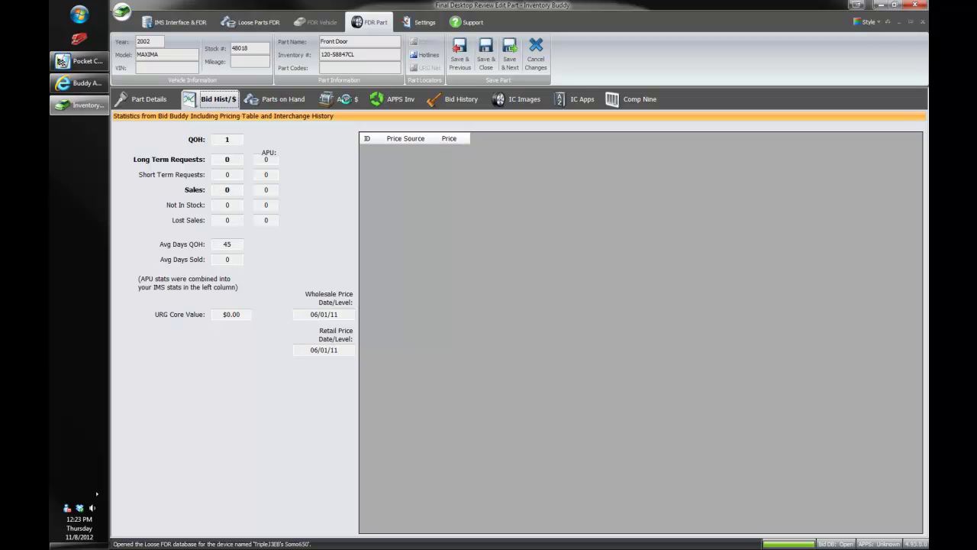
pyautogui.click(532, 103)
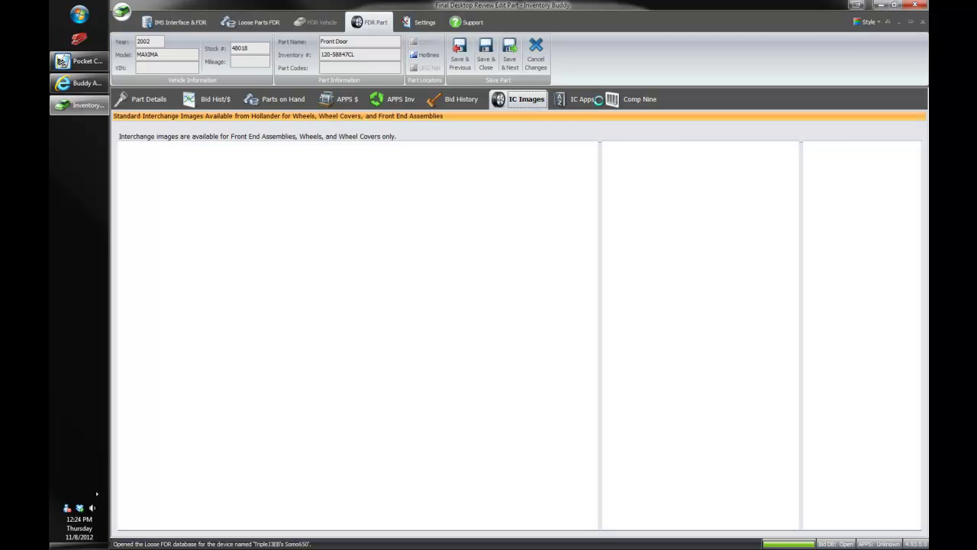
pyautogui.click(600, 100)
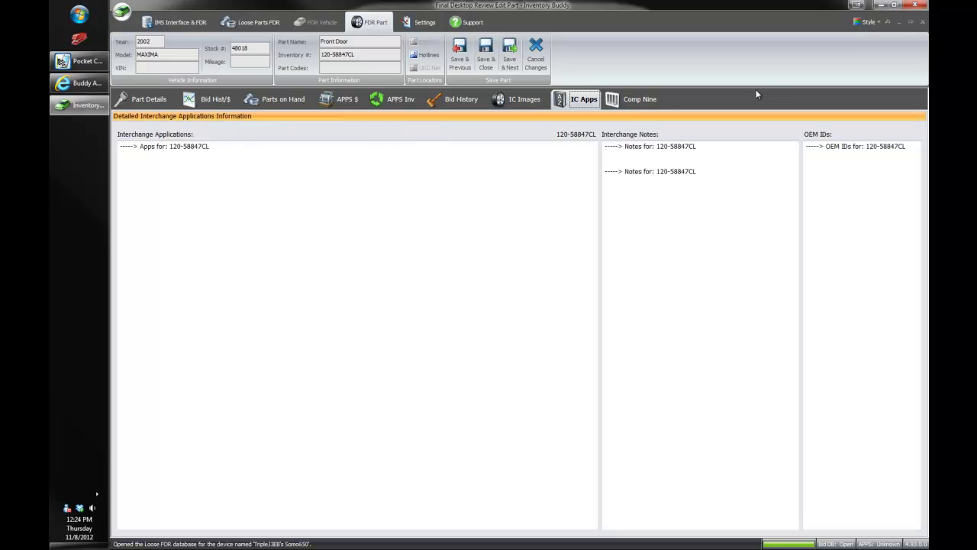
pyautogui.click(921, 24)
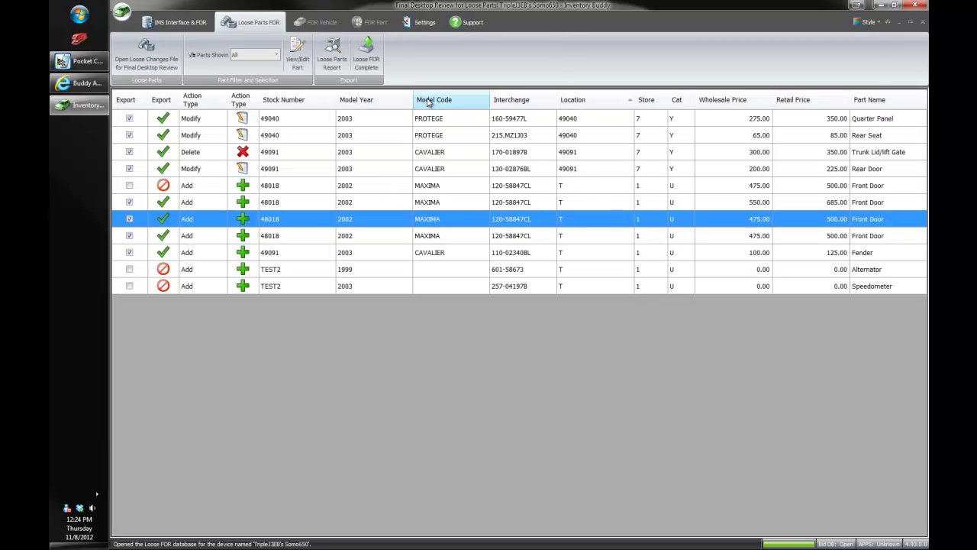
# Preview and close the Loose FDR Parts report, then show the IMS Interface & FDR tab
pyautogui.click(339, 67)
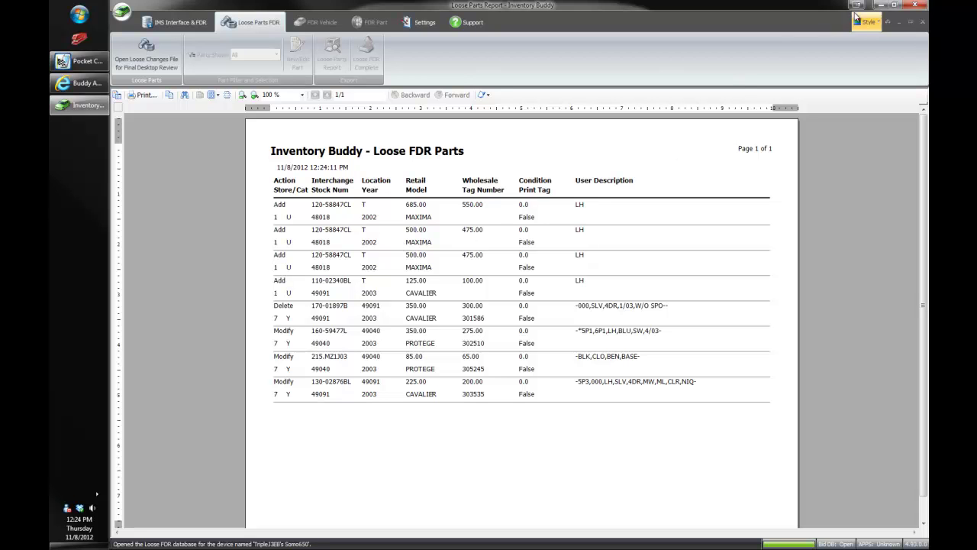
pyautogui.click(922, 24)
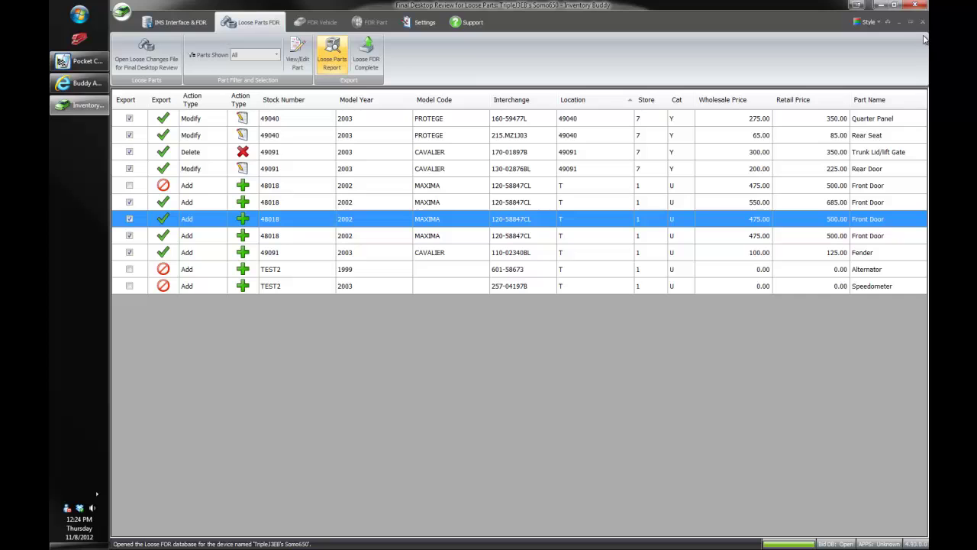
pyautogui.click(195, 26)
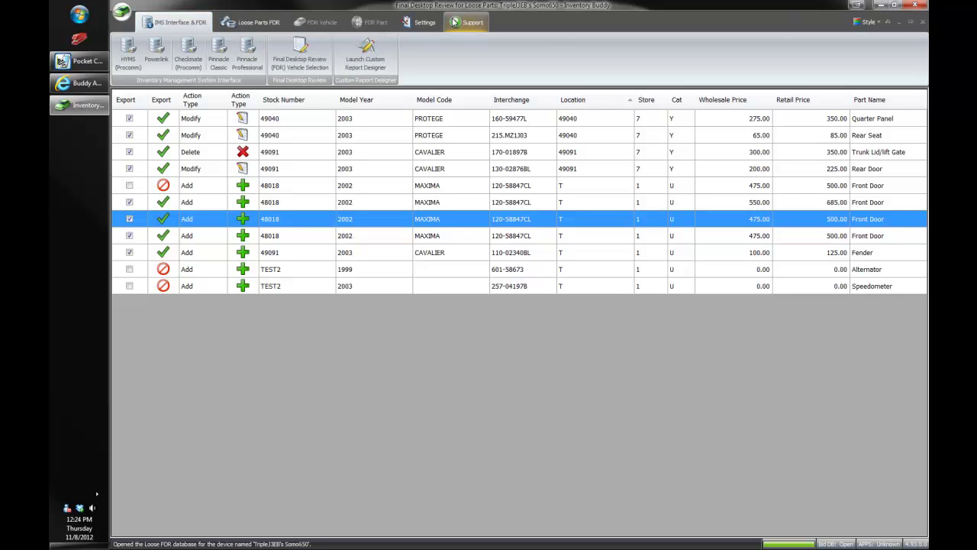